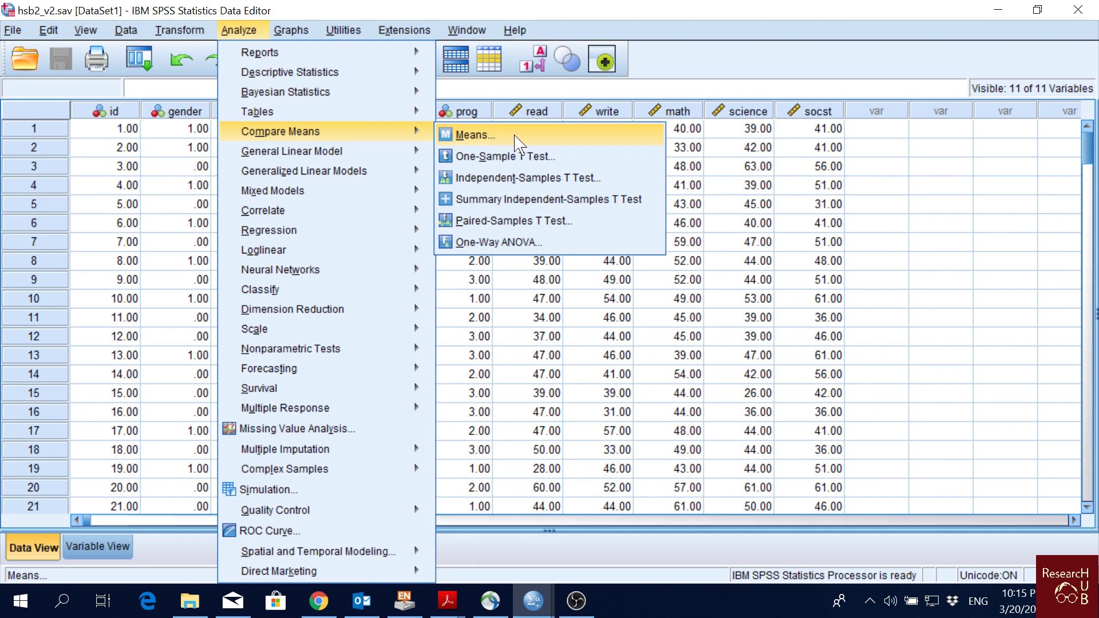
Run a Means analysis with read and write as the dependent variables and no independent variable.
left_click(517, 141)
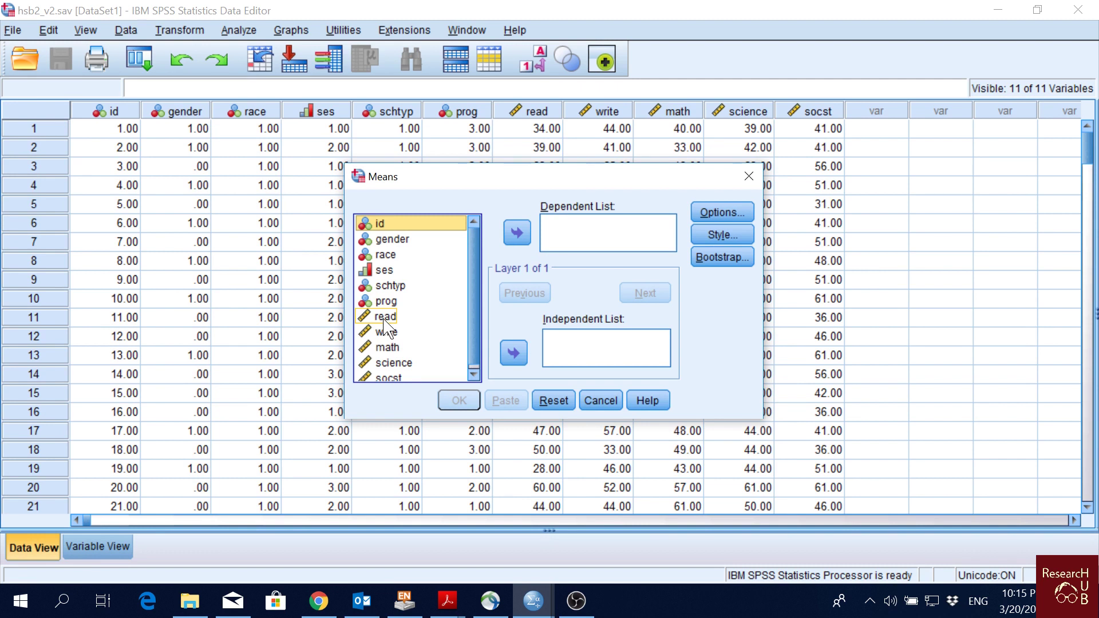
scroll(385, 323, "down", 1)
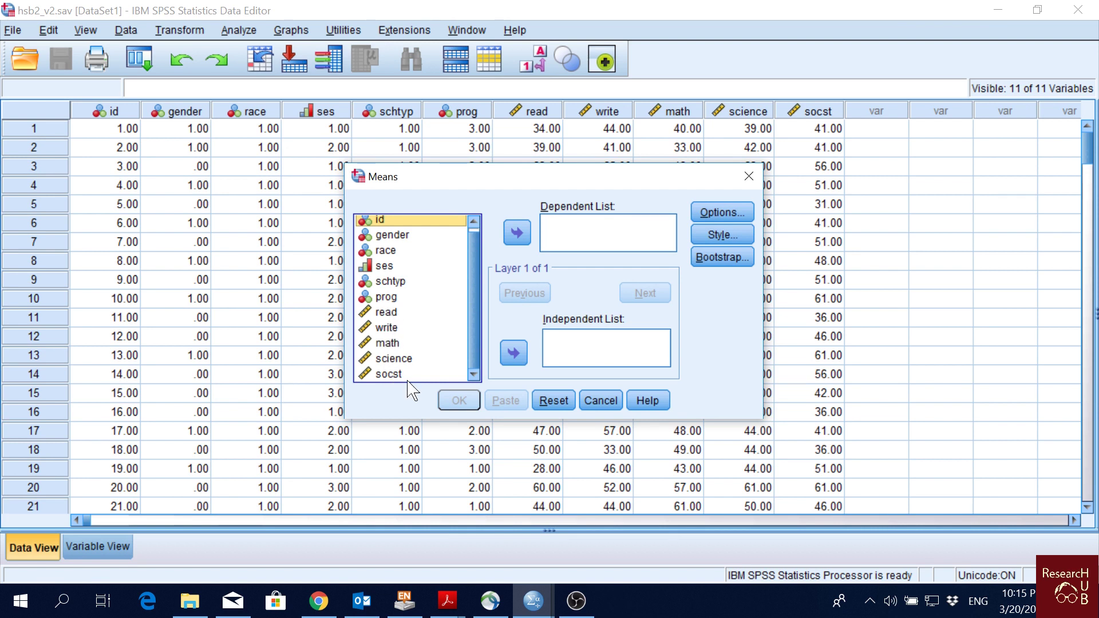
left_click(383, 317)
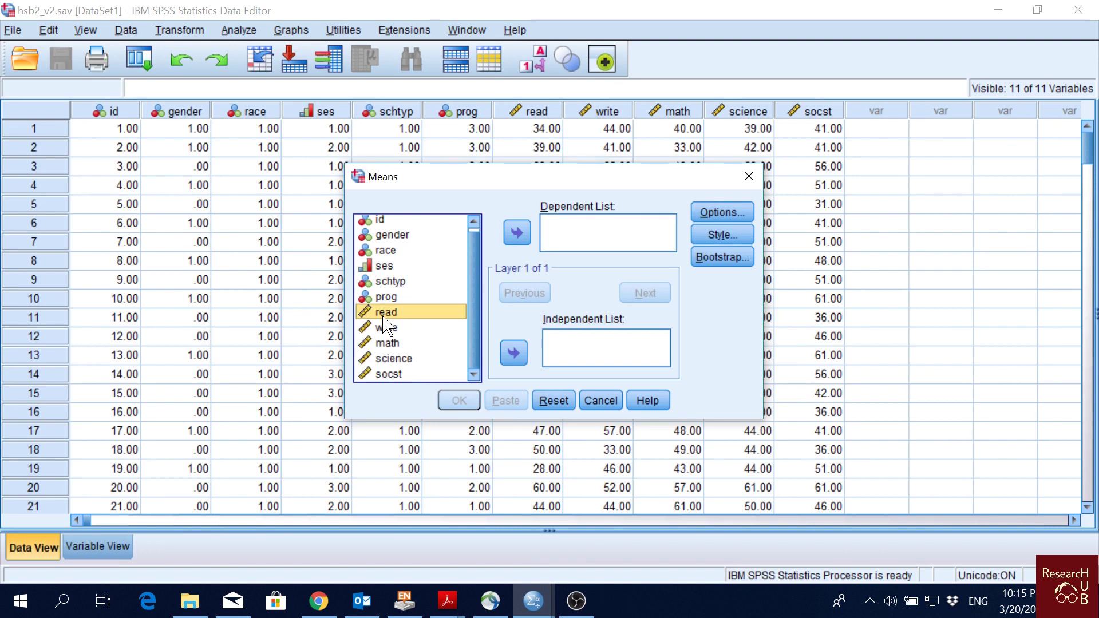
left_click(383, 327, "shift")
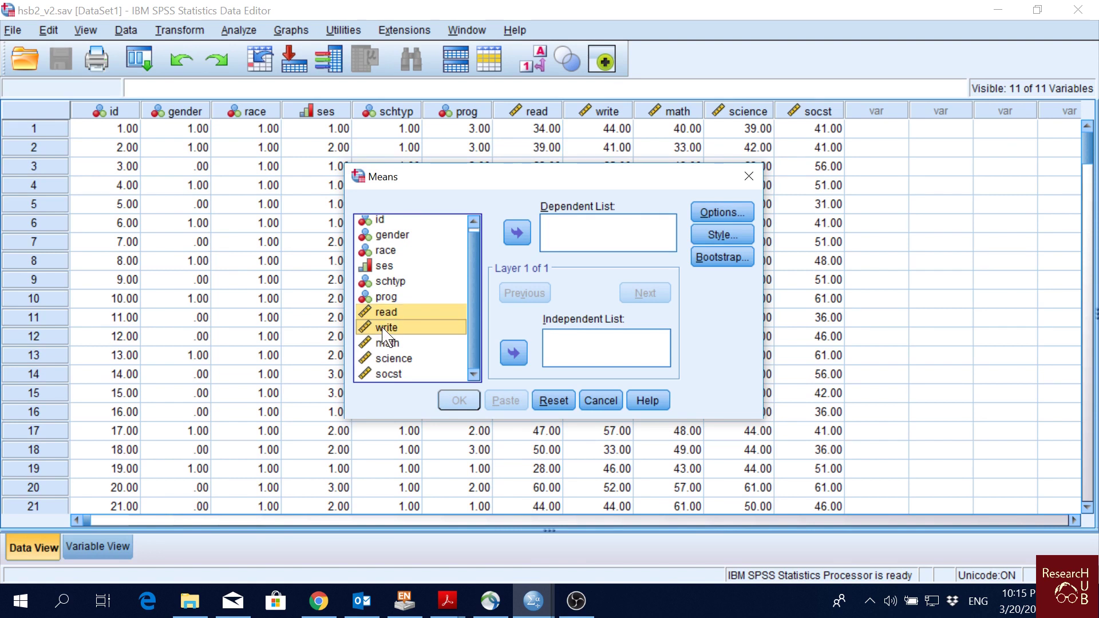
left_click(511, 230)
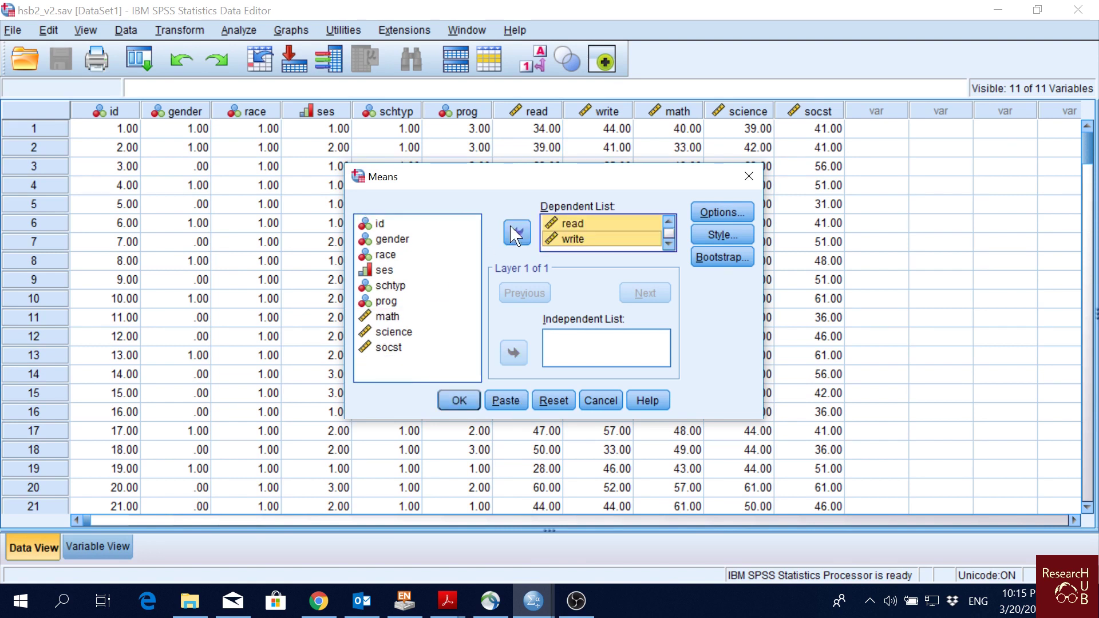
left_click(456, 402)
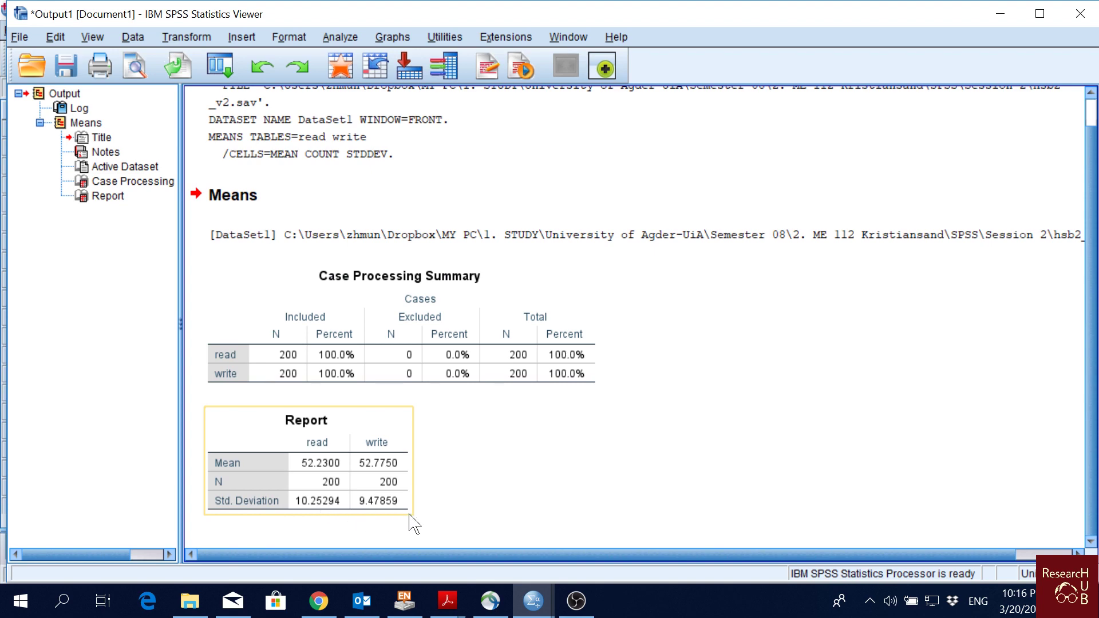
Run the Means analysis of read and write again, adding gender as the layer 1 grouping variable.
left_click(341, 37)
mouse_move(481, 142)
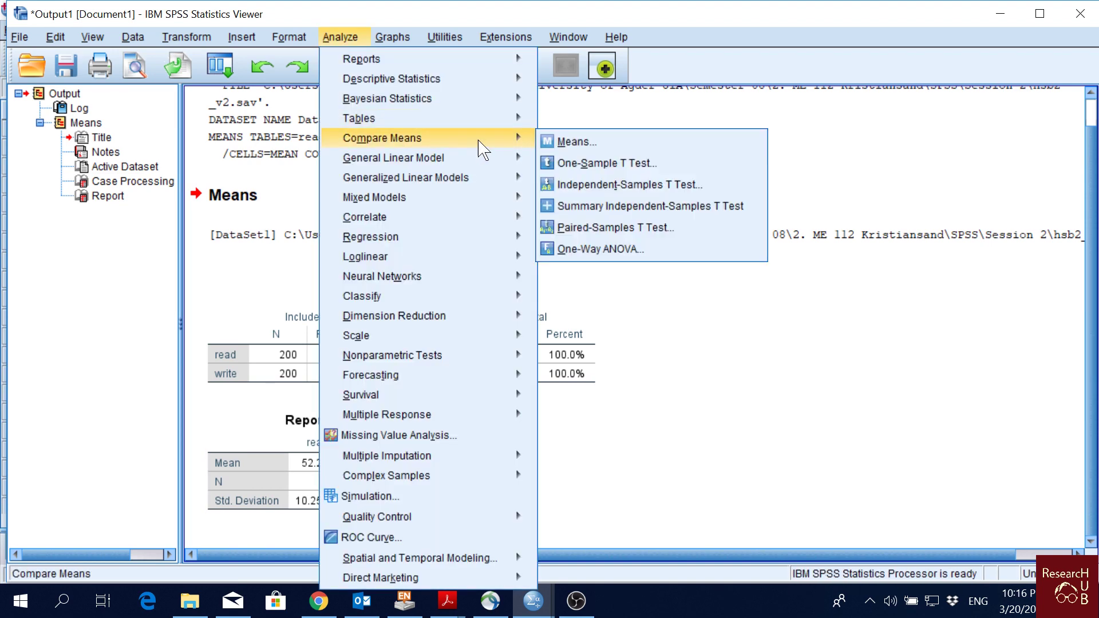
left_click(573, 141)
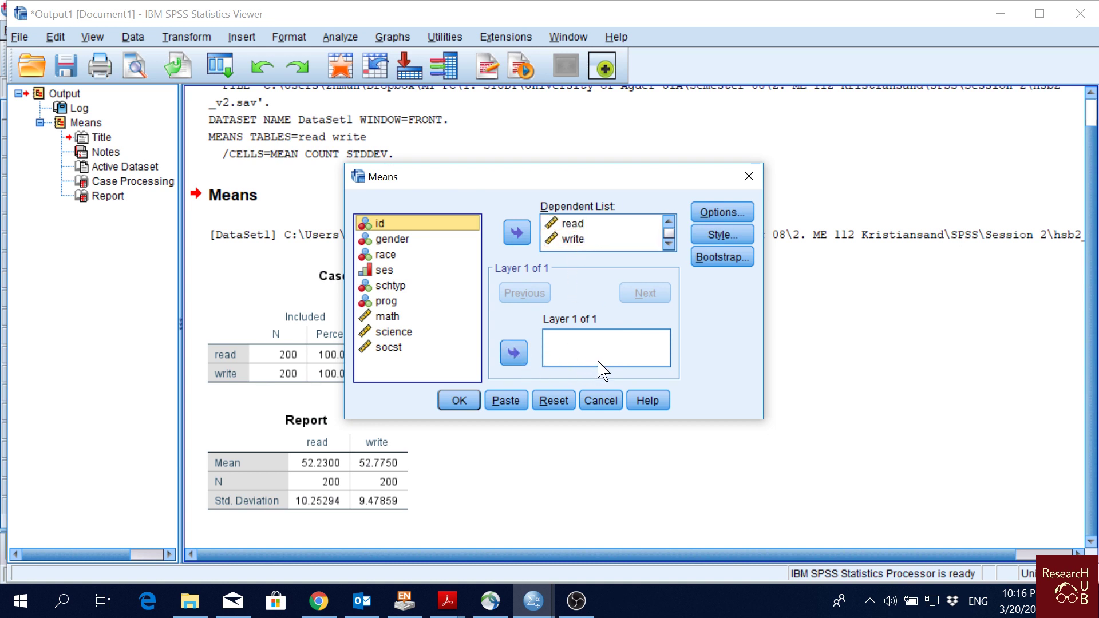
left_click(401, 239)
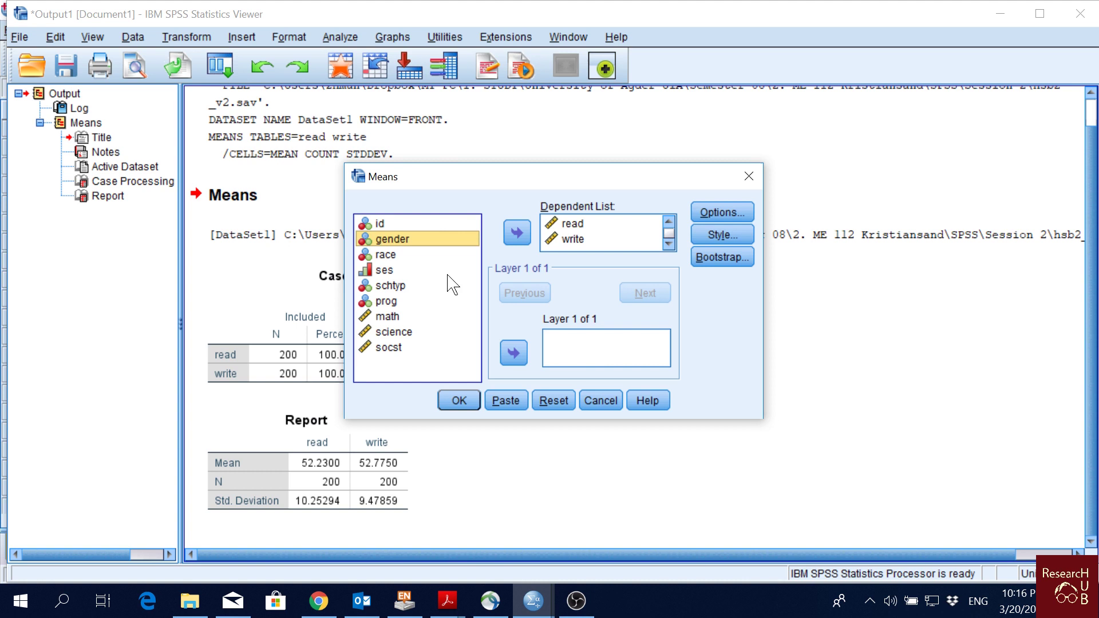
left_click(515, 355)
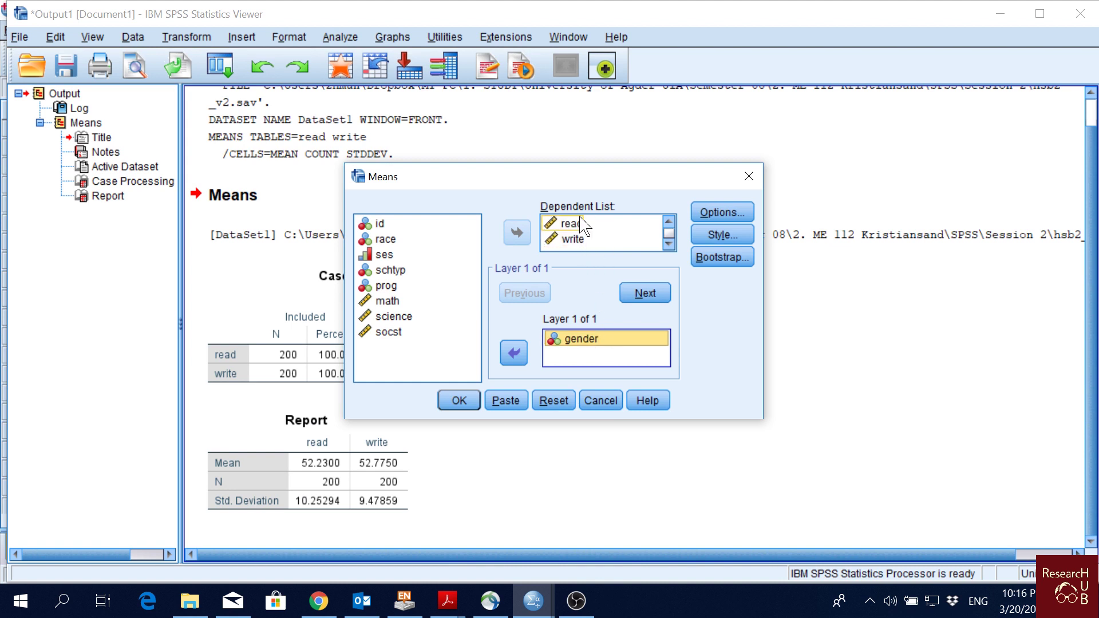
left_click(459, 401)
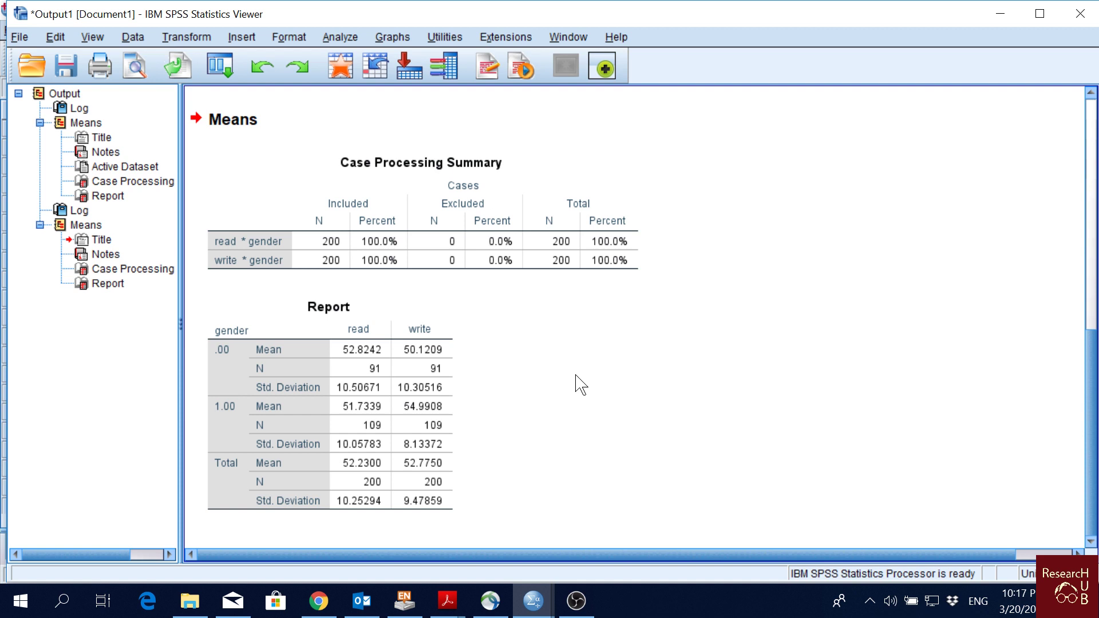
Set up a One-Sample T Test with read as the test variable.
left_click(338, 38)
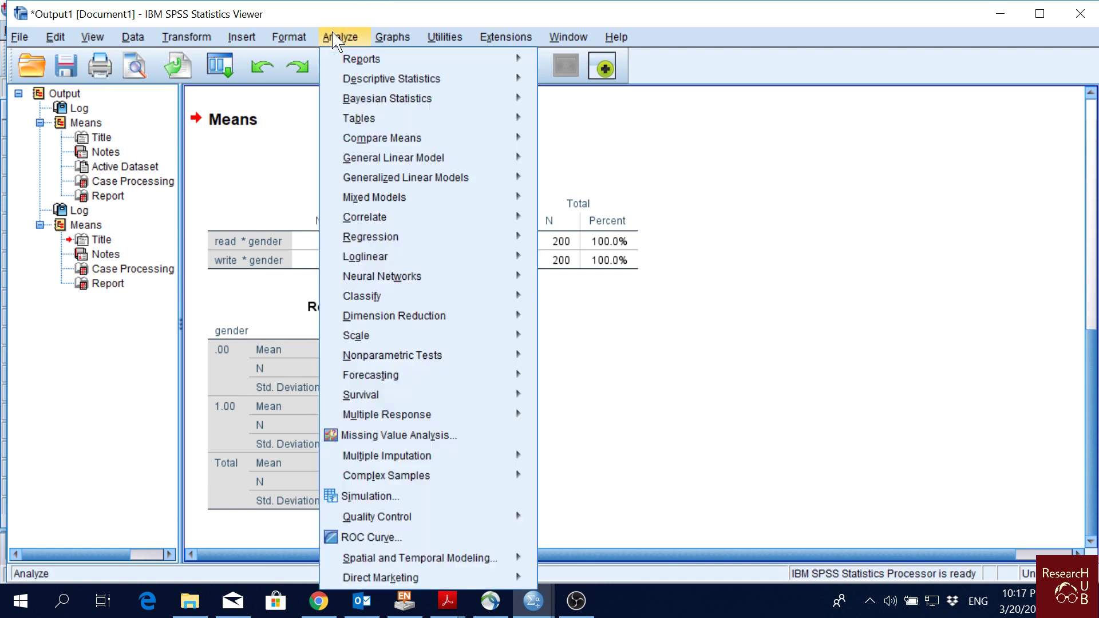
mouse_move(453, 143)
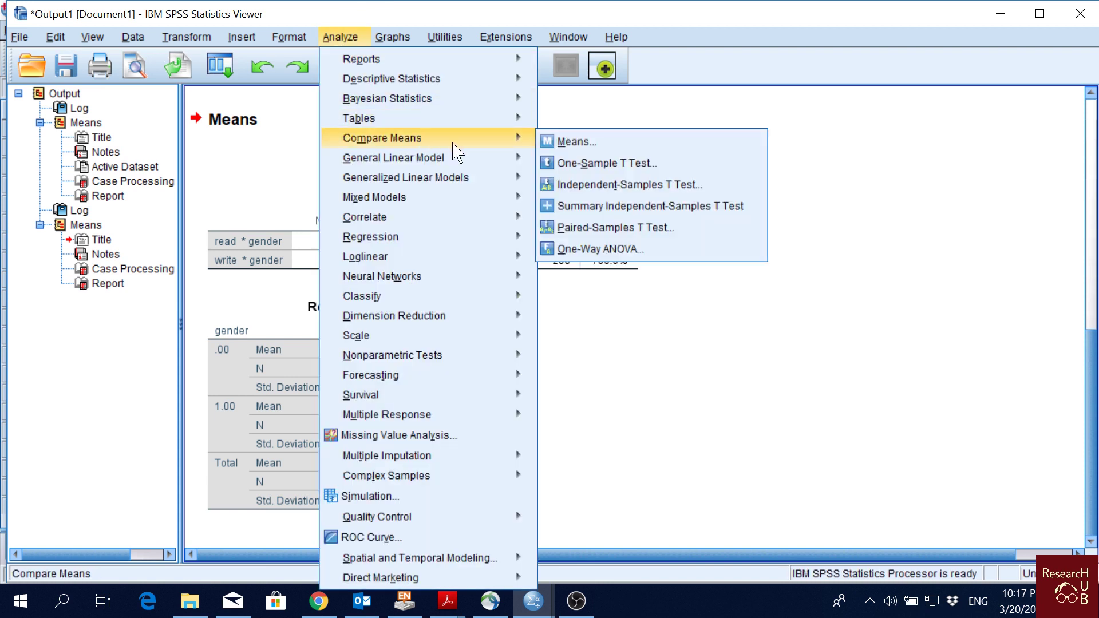
left_click(642, 167)
left_click(486, 343)
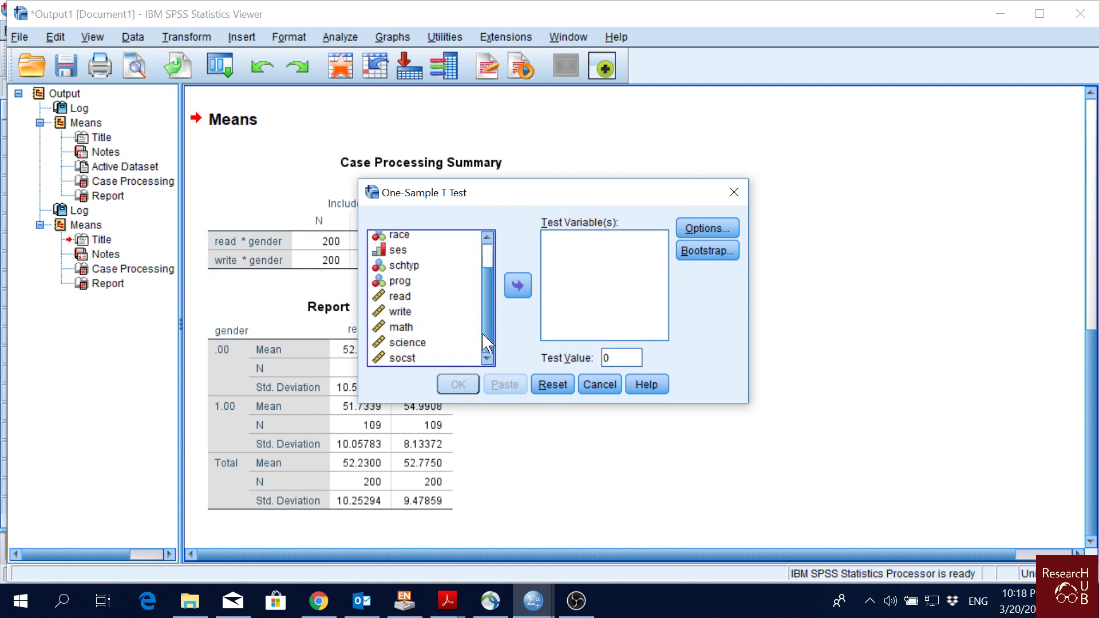
left_click(399, 297)
left_click(518, 286)
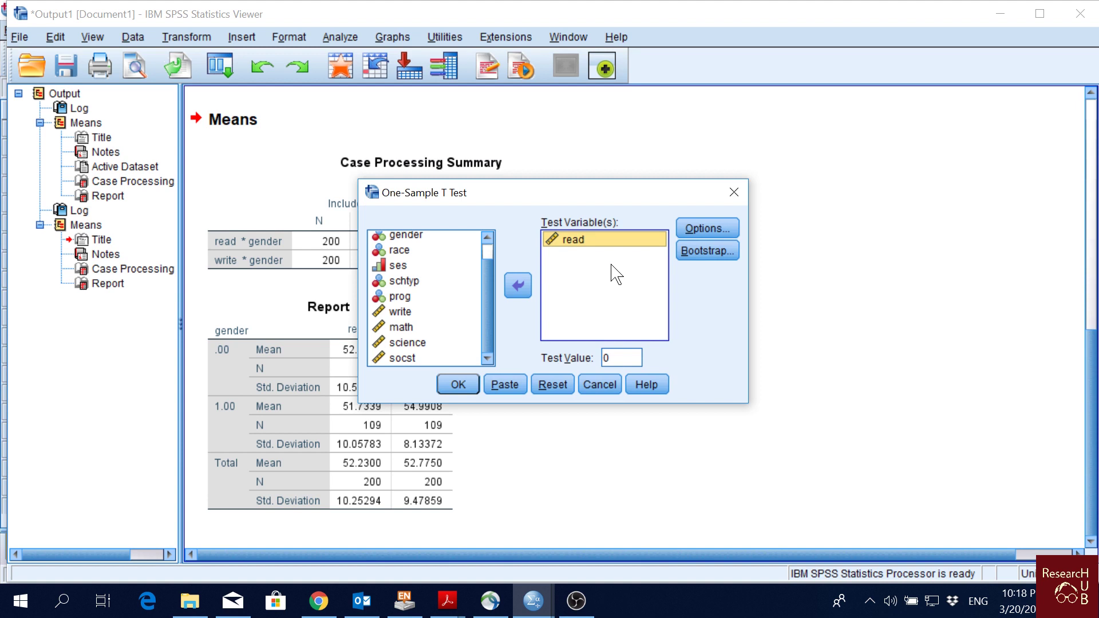
Set the One-Sample T Test's test value to 60 and run the analysis.
left_click_drag(599, 197, 775, 184)
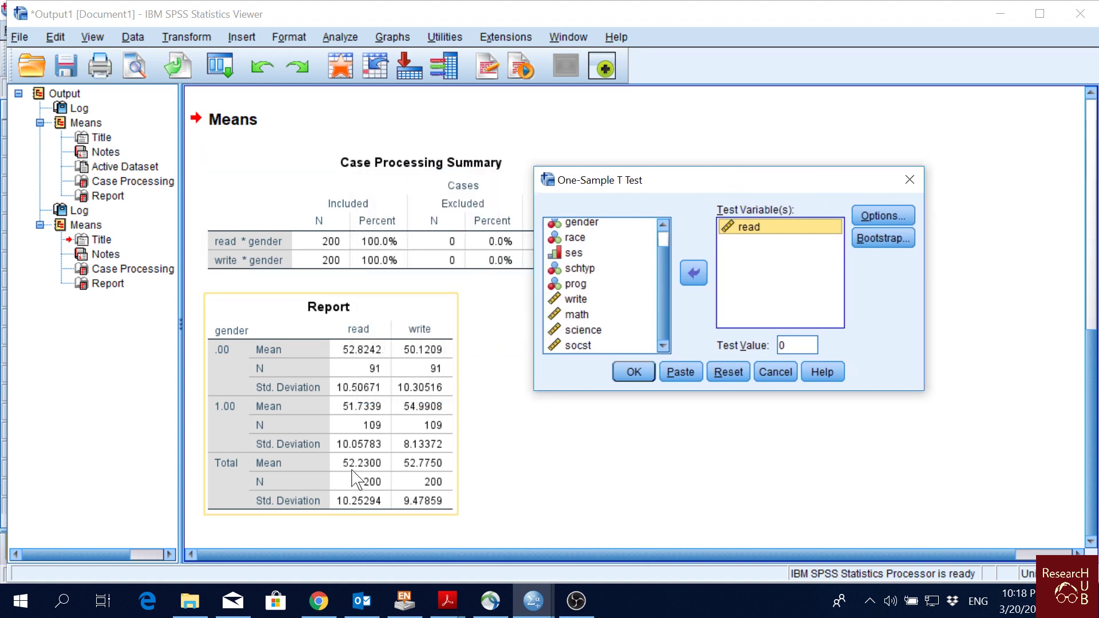
key("Tab")
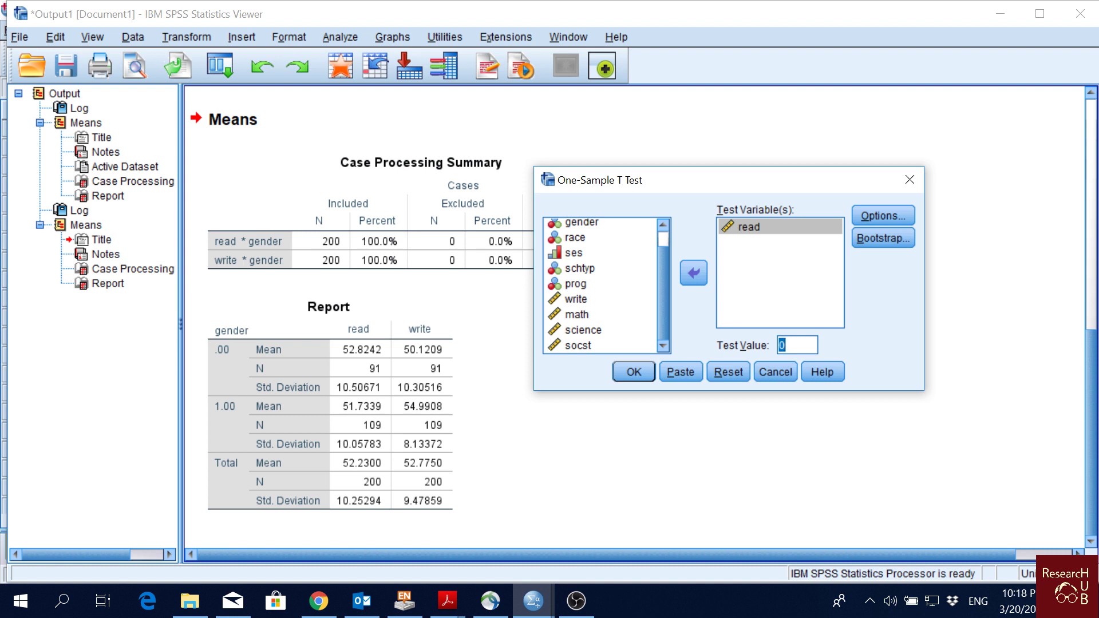
type("60")
left_click(635, 372)
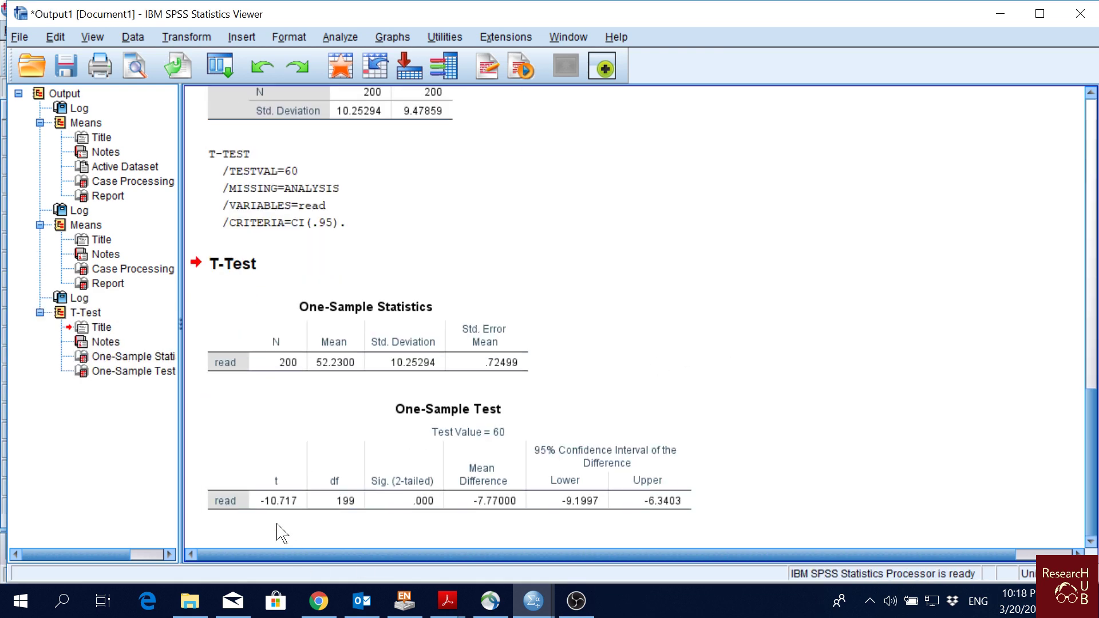
Examine the sample size, mean, t value and two-tailed significance for read in the One-Sample Statistics and One-Sample Test tables.
left_click(286, 498)
left_click(293, 362)
left_click(304, 490)
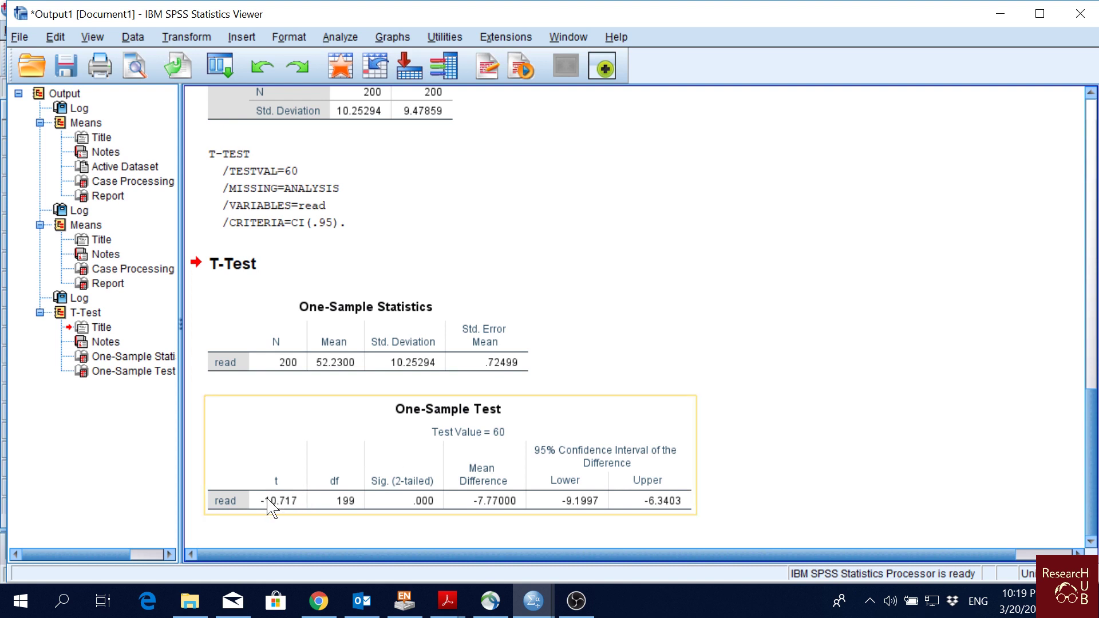
left_click(402, 531)
left_click(413, 488)
left_click(441, 526)
left_click(424, 493)
left_click(335, 357)
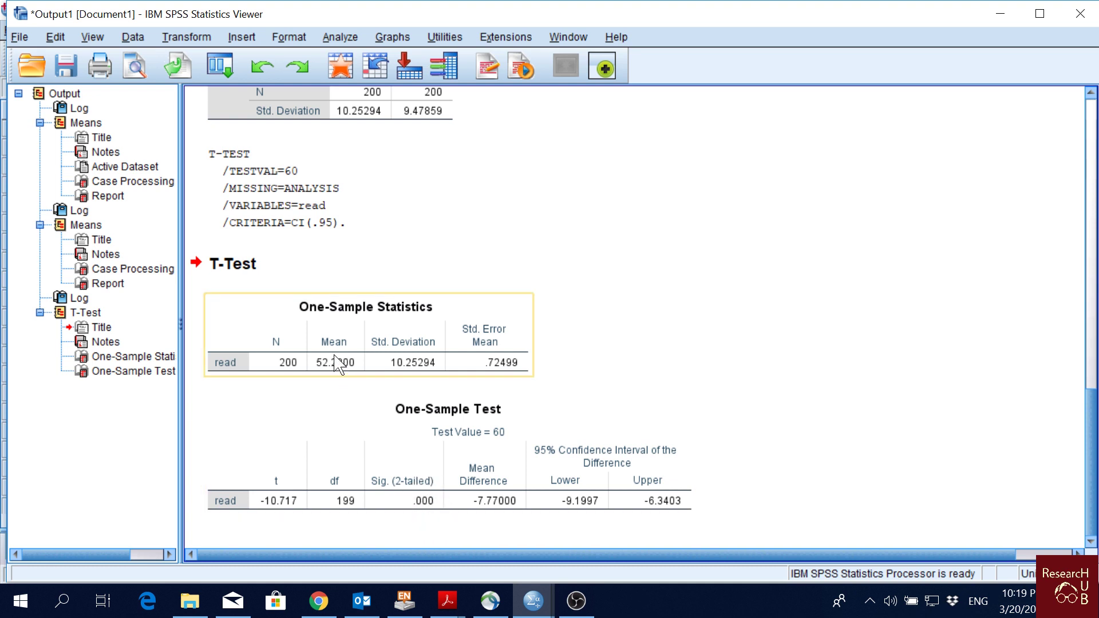
left_click(370, 404)
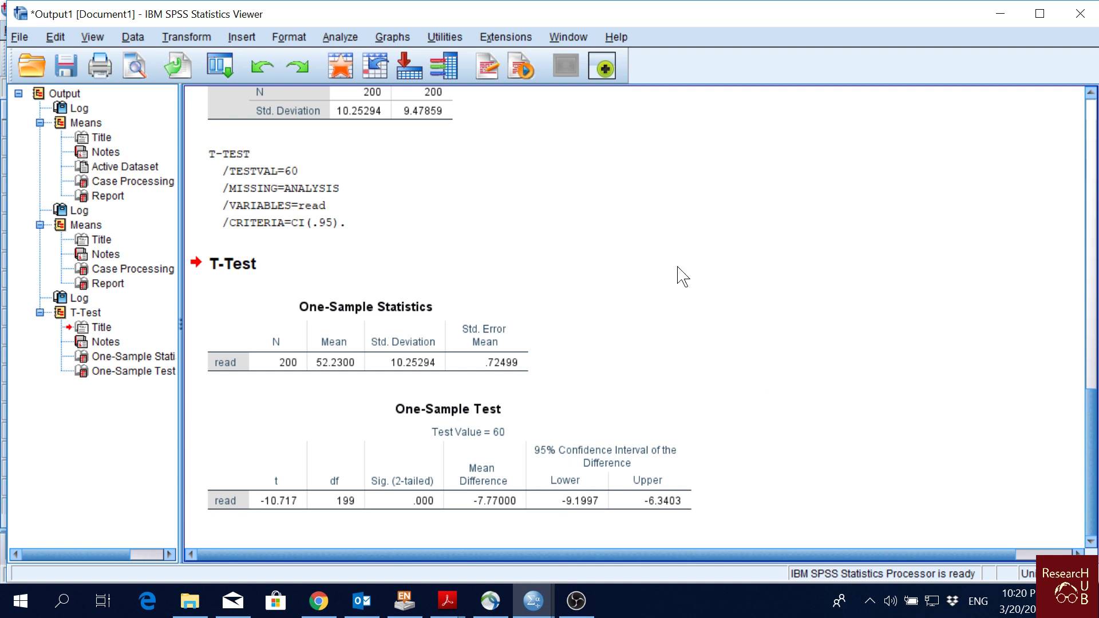
Set up an Independent-Samples T Test with read as the test variable and gender as the grouping variable.
left_click(340, 38)
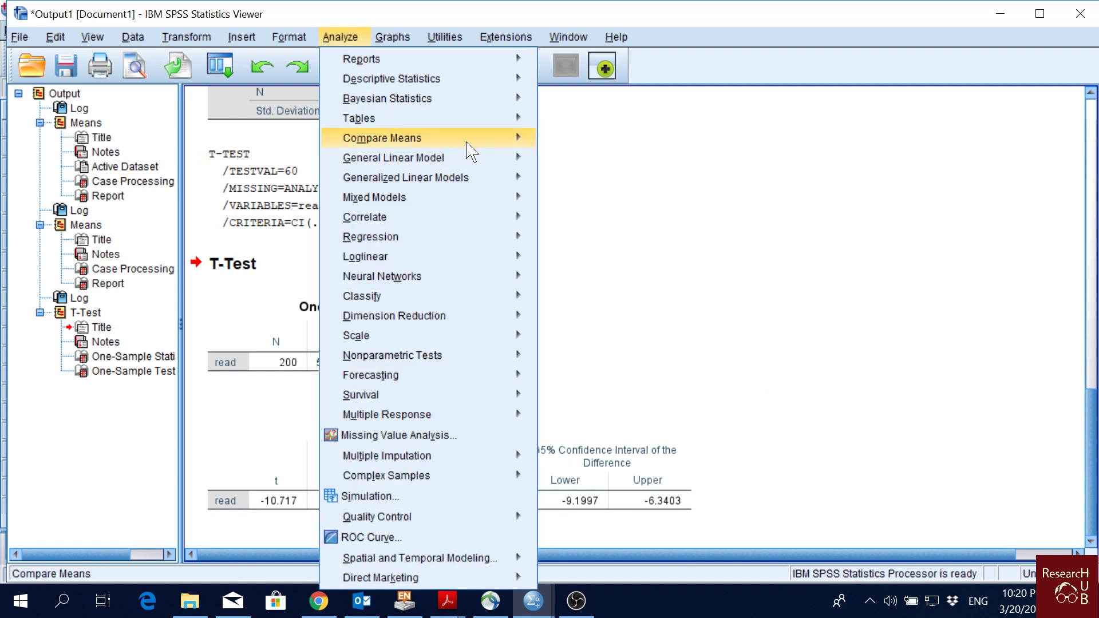
mouse_move(470, 142)
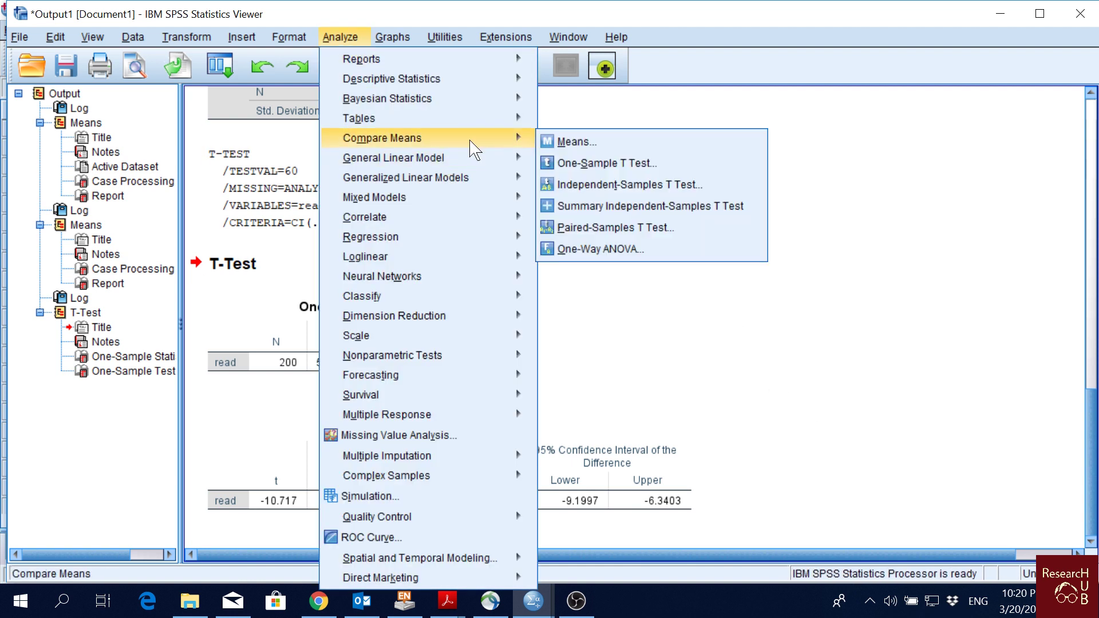
left_click(723, 189)
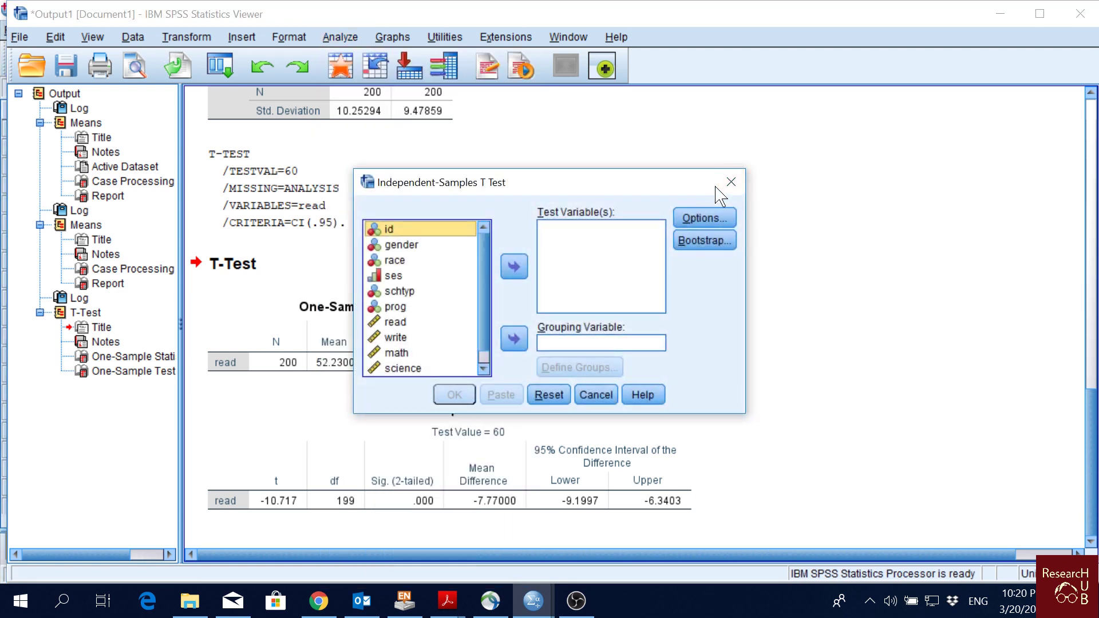
left_click(395, 325)
left_click(514, 267)
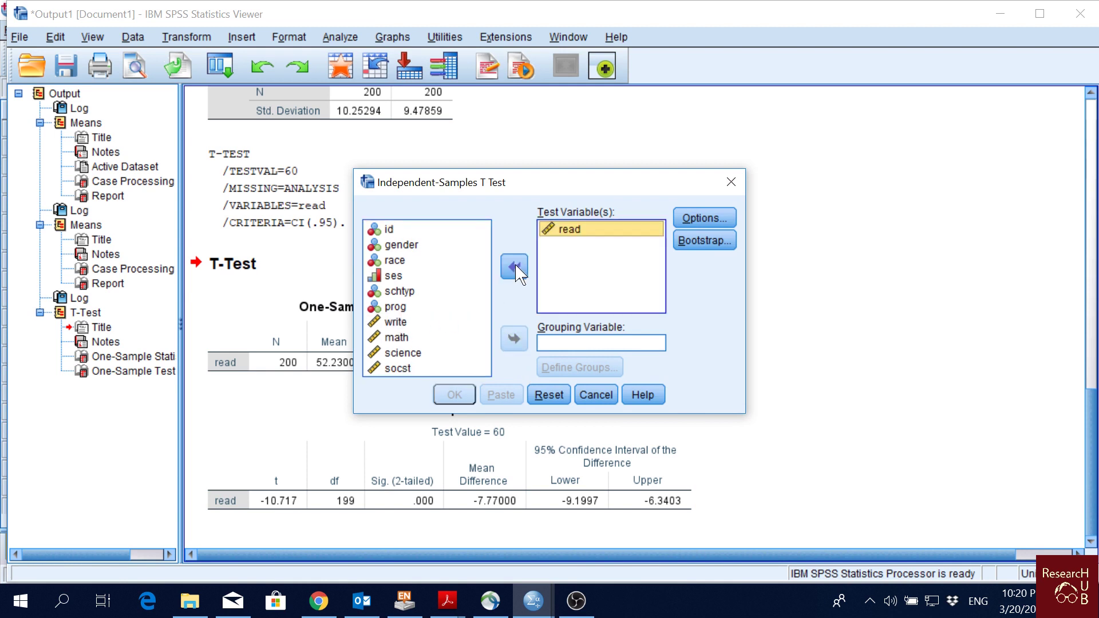
left_click(397, 246)
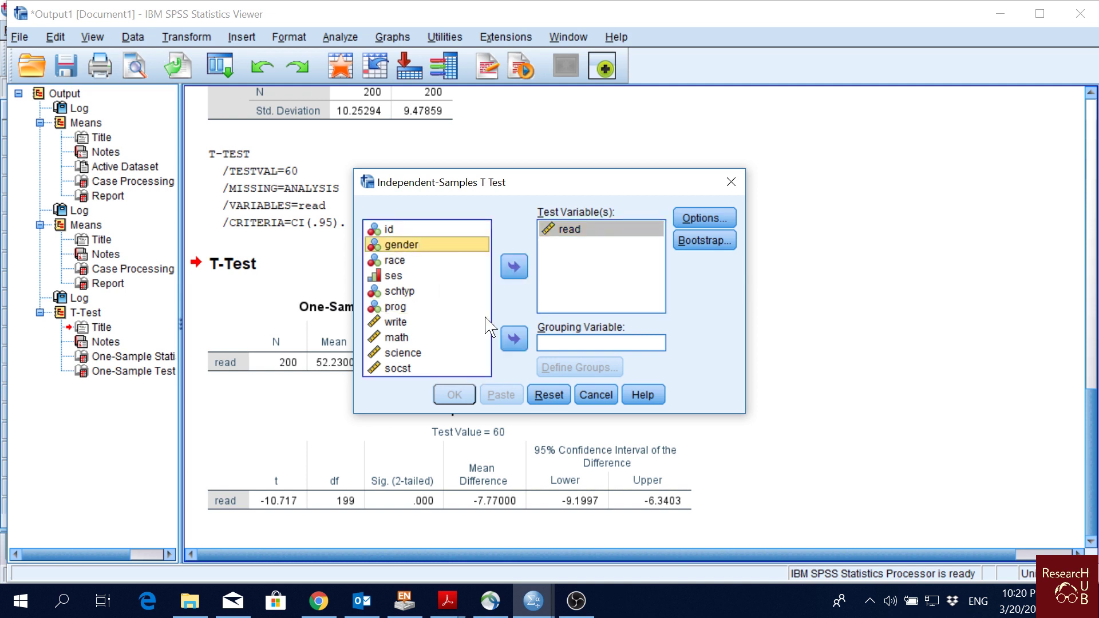
left_click(514, 339)
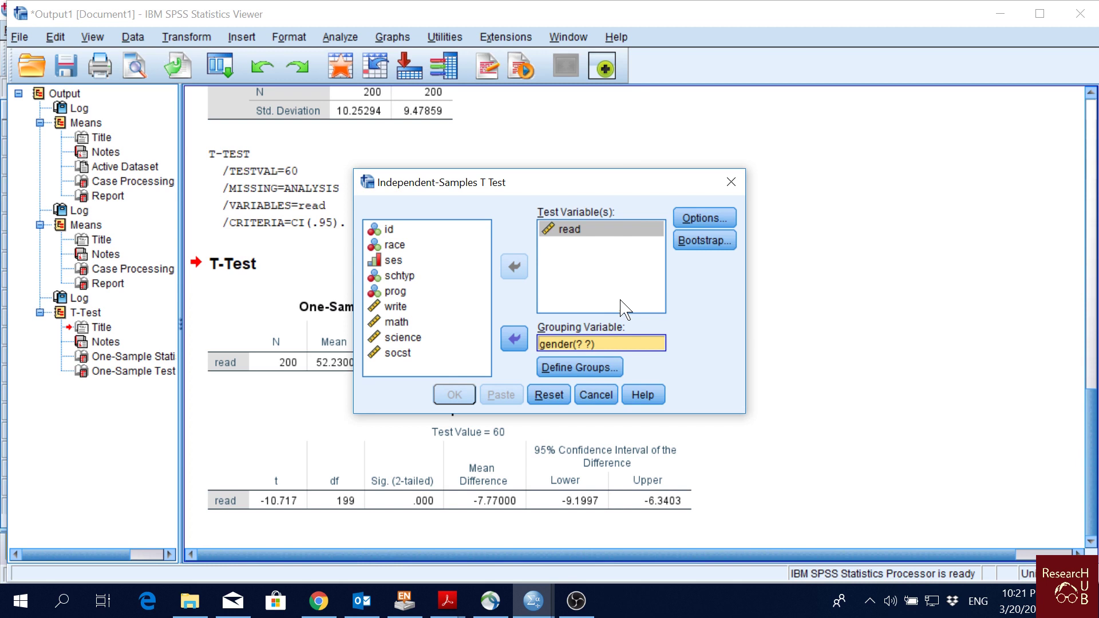
Define the gender groups as 0 for Group 1 and 1 for Group 2, and run the Independent-Samples T Test.
left_click(581, 368)
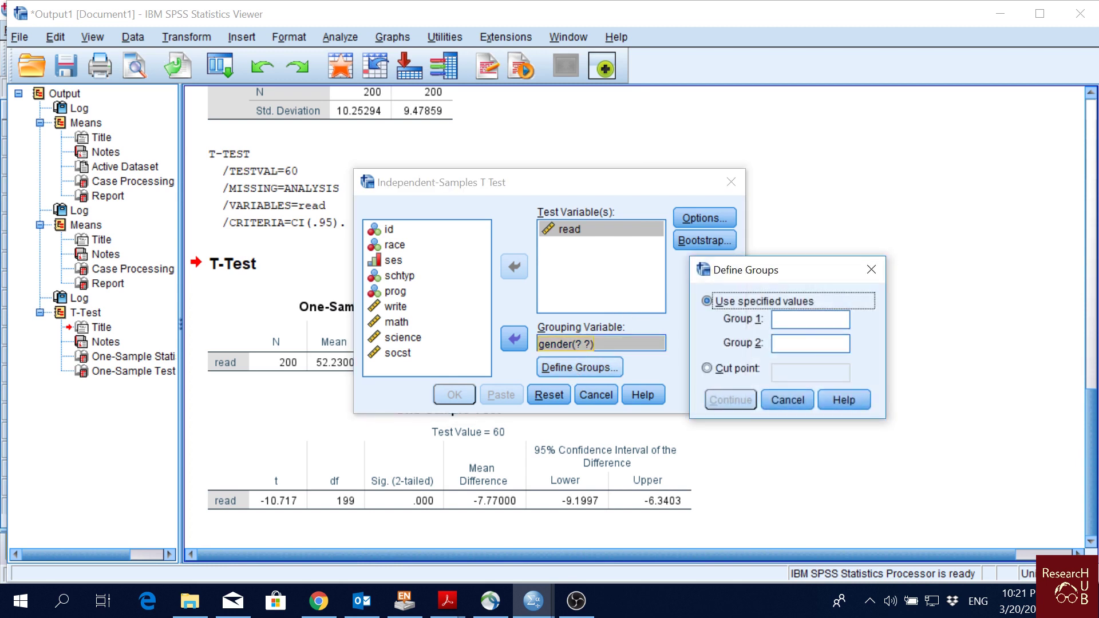
type("0")
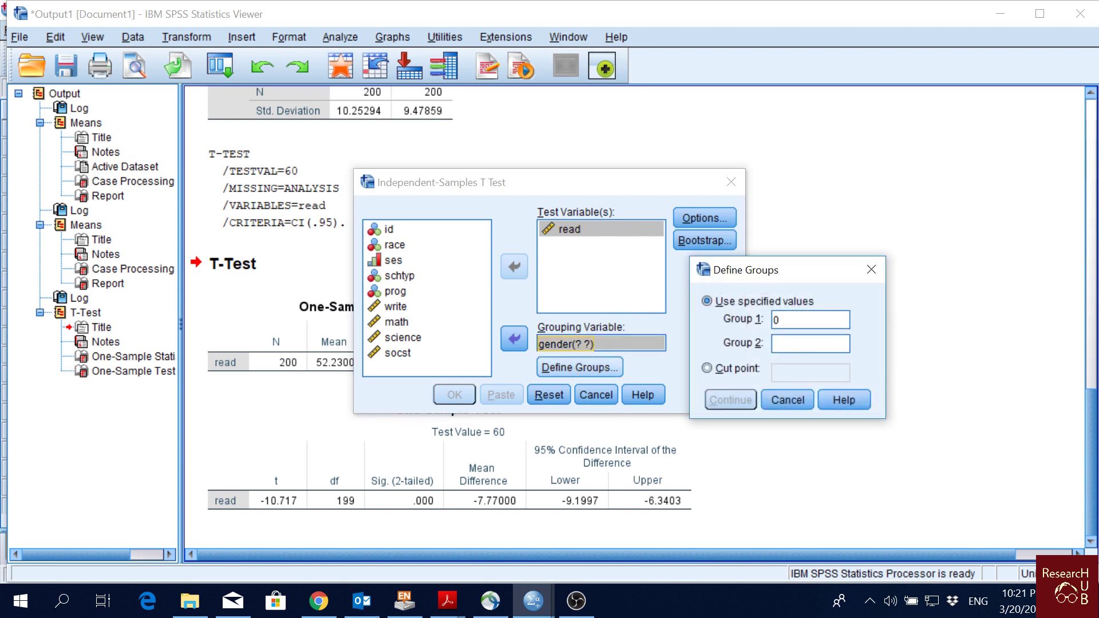
key("Tab")
type("1")
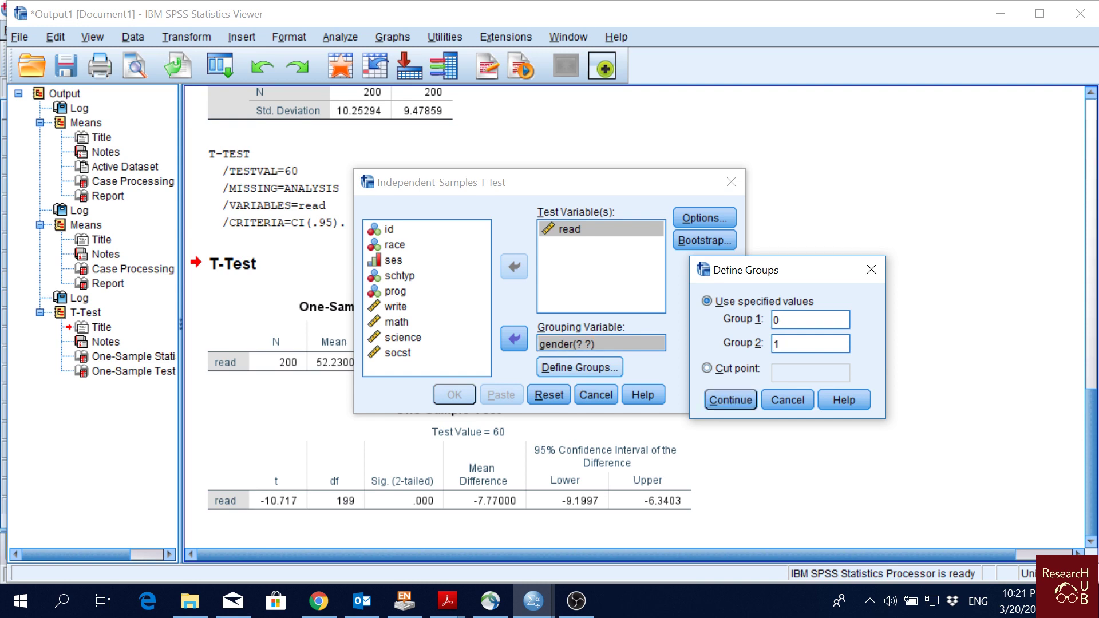
left_click(734, 399)
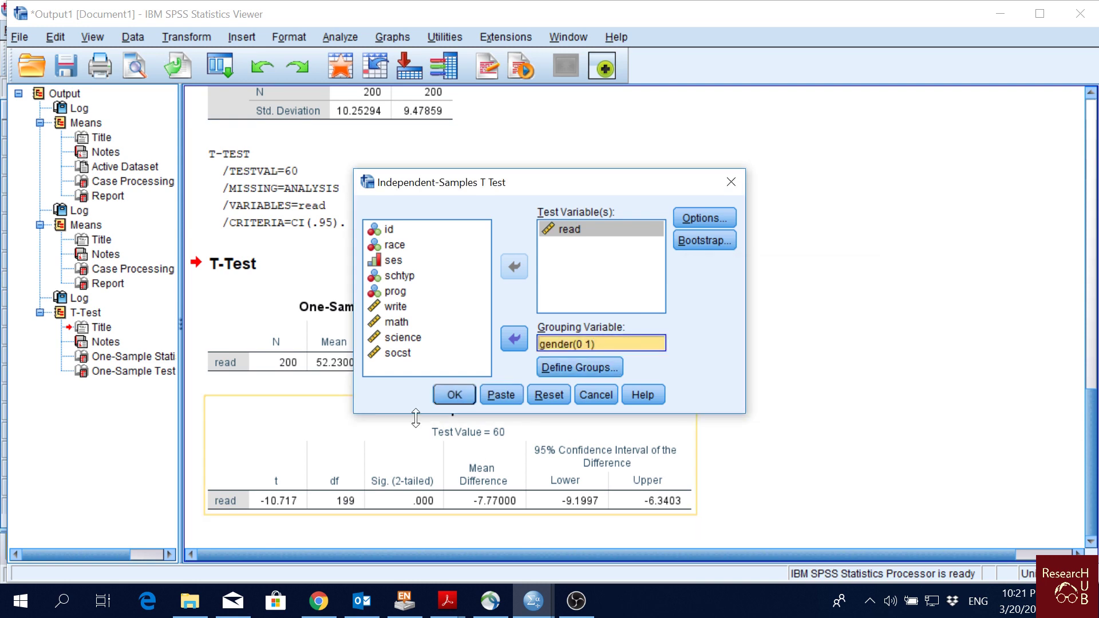
left_click(453, 394)
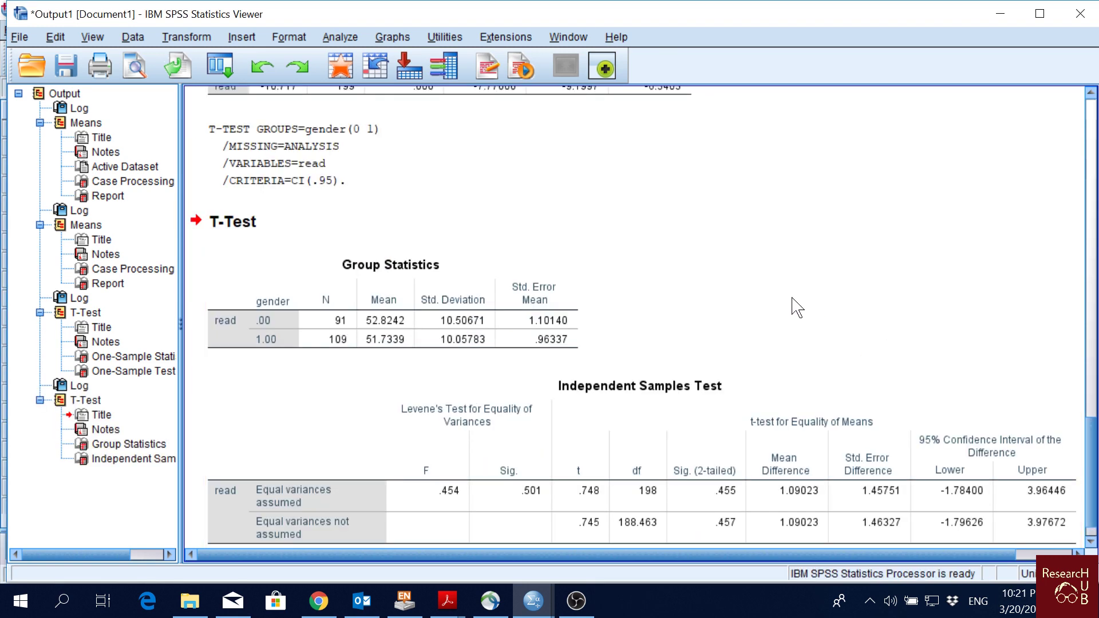
Examine the Group Statistics and Independent Samples Test tables for read by gender.
scroll(793, 244, "down", 1)
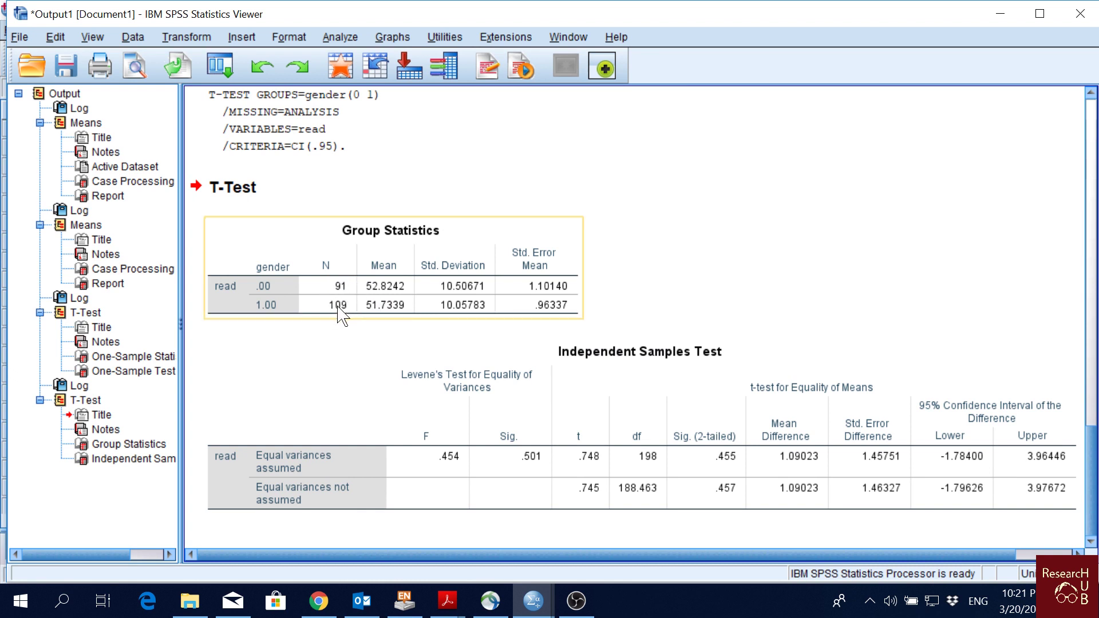
left_click(341, 287)
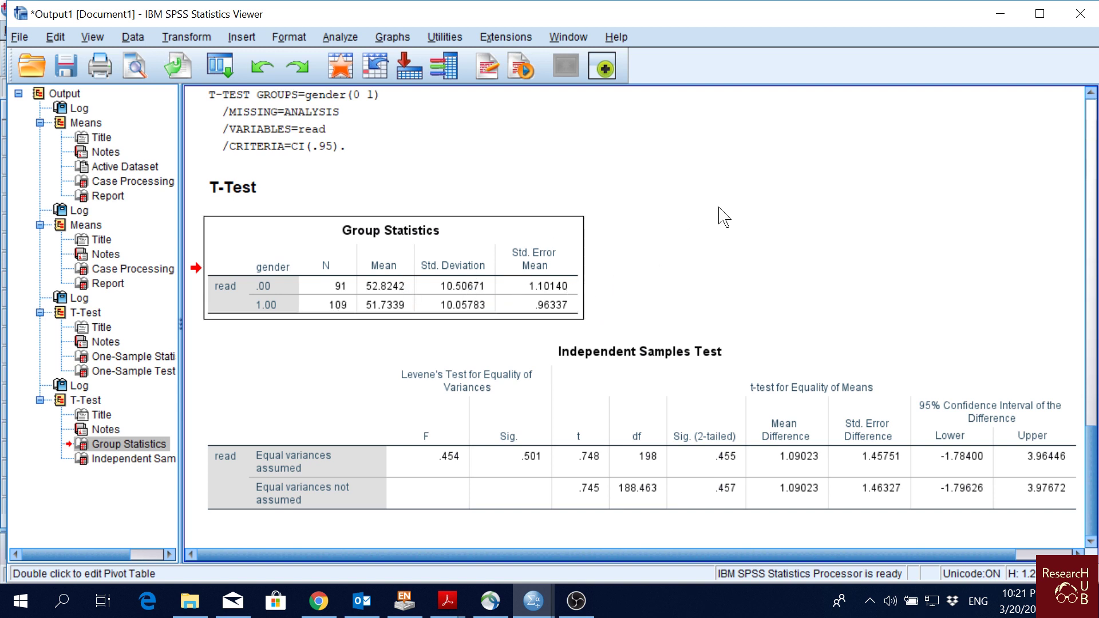
left_click(664, 363)
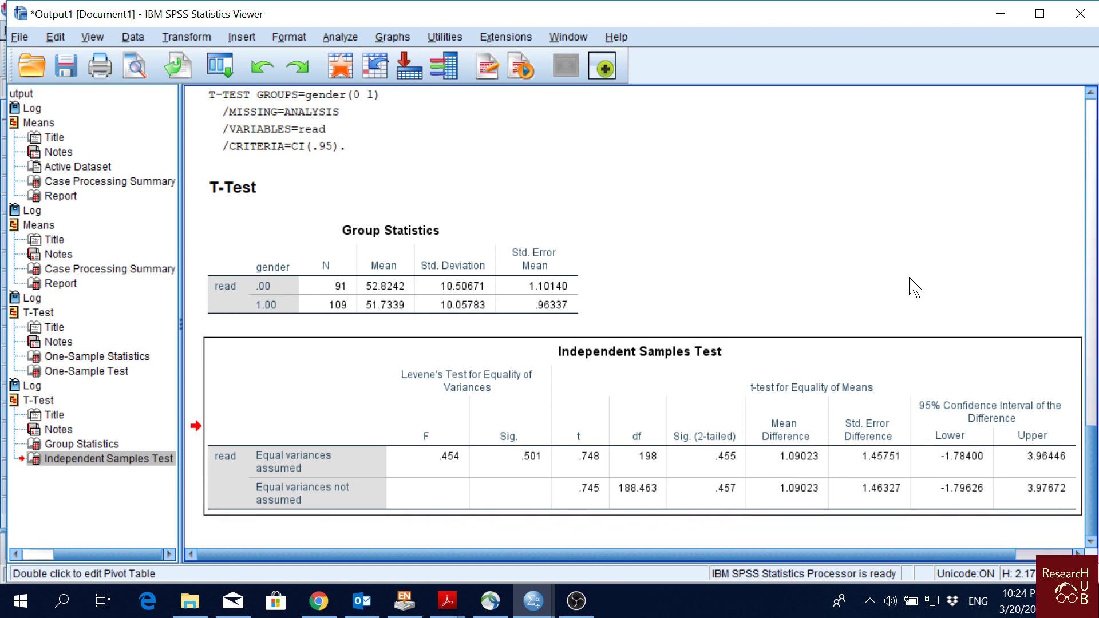
Start a One-Way ANOVA and add read as the dependent variable.
left_click(341, 37)
mouse_move(422, 140)
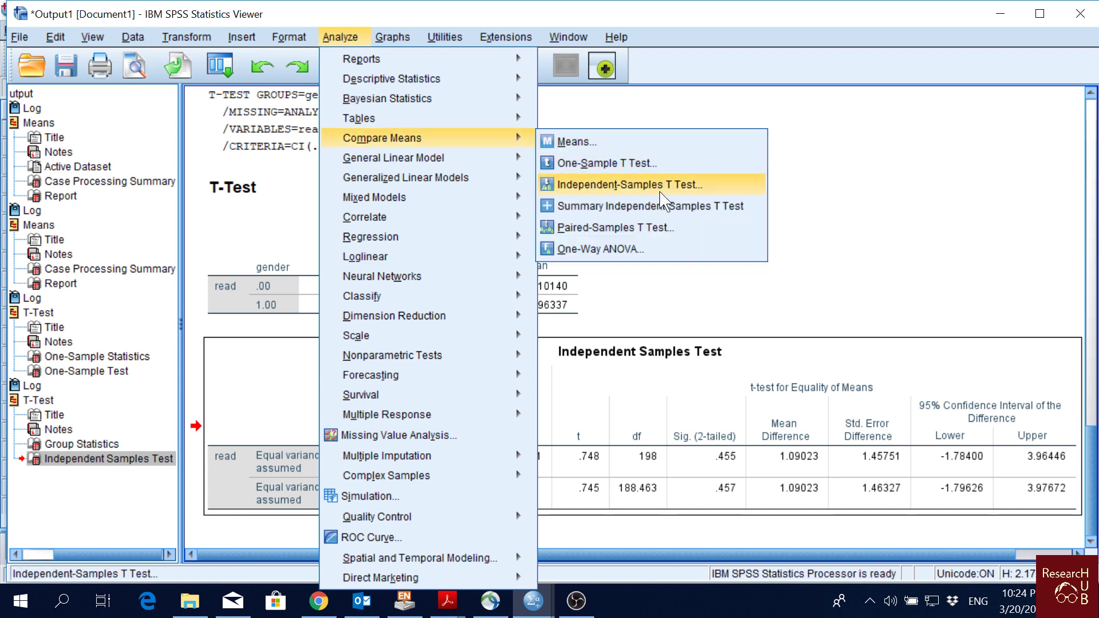
left_click(647, 256)
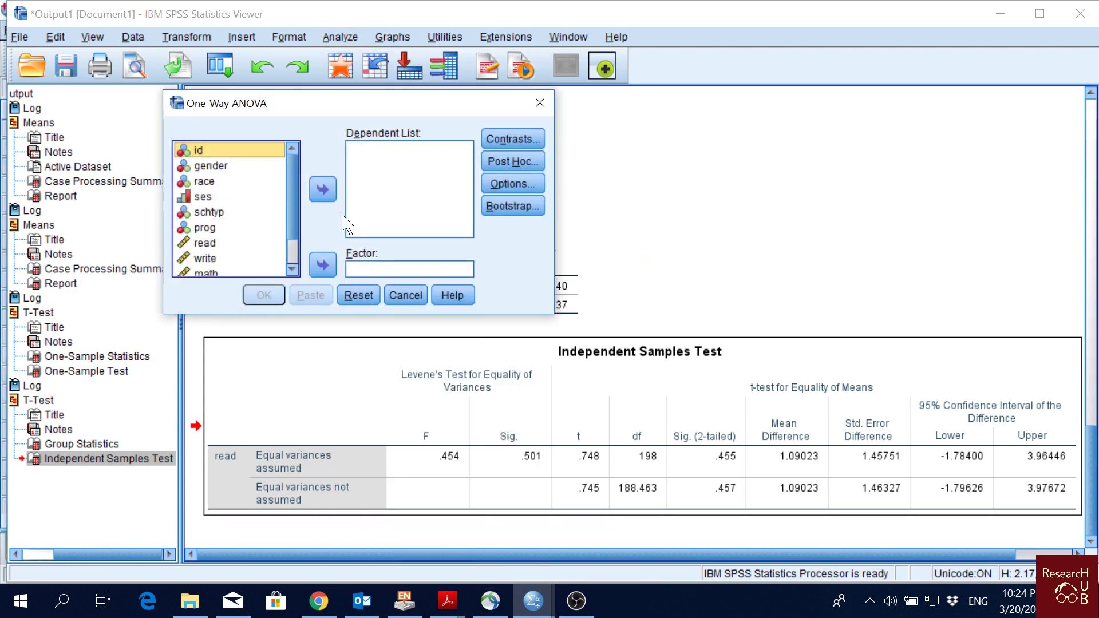
left_click_drag(293, 199, 294, 231)
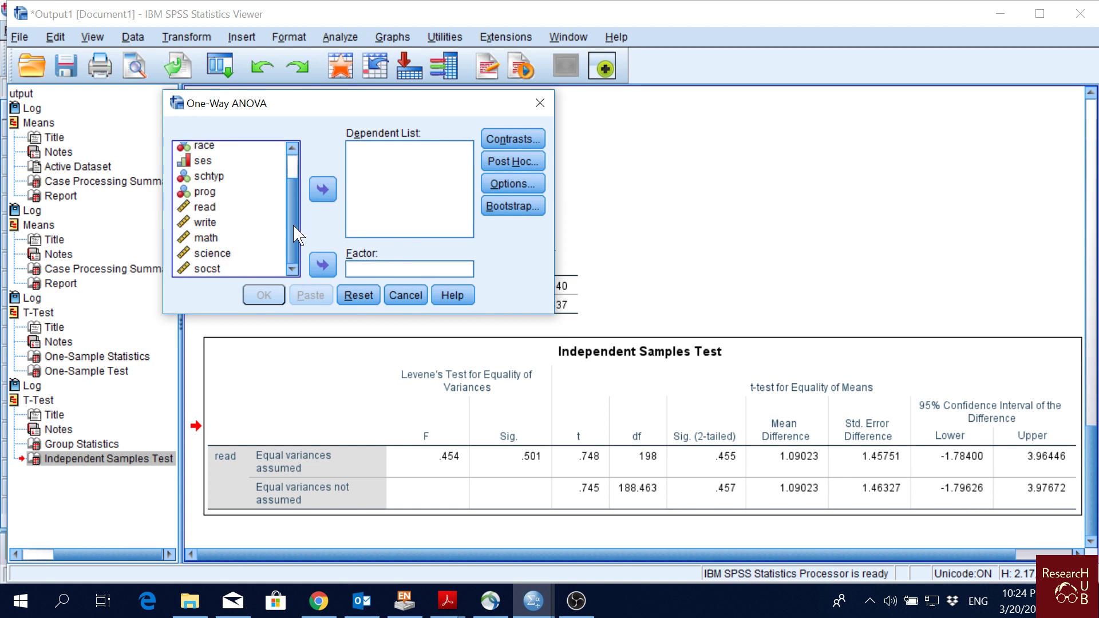
left_click(203, 206)
left_click(322, 189)
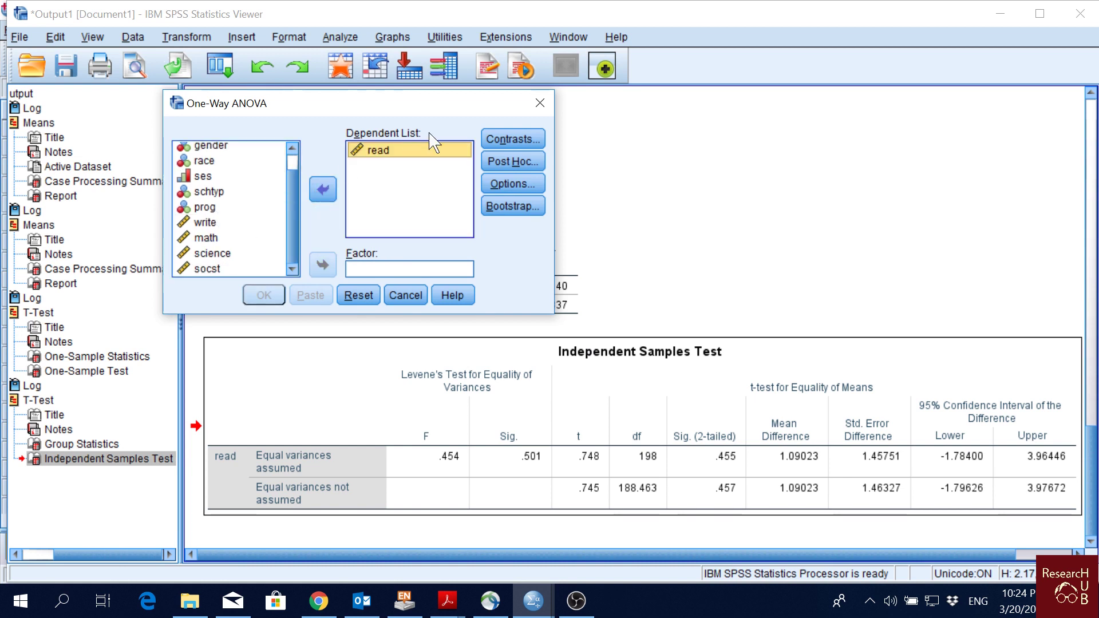
Set prog as the factor, run the One-Way ANOVA of read, and select the resulting ANOVA table.
scroll(298, 183, "up", 1)
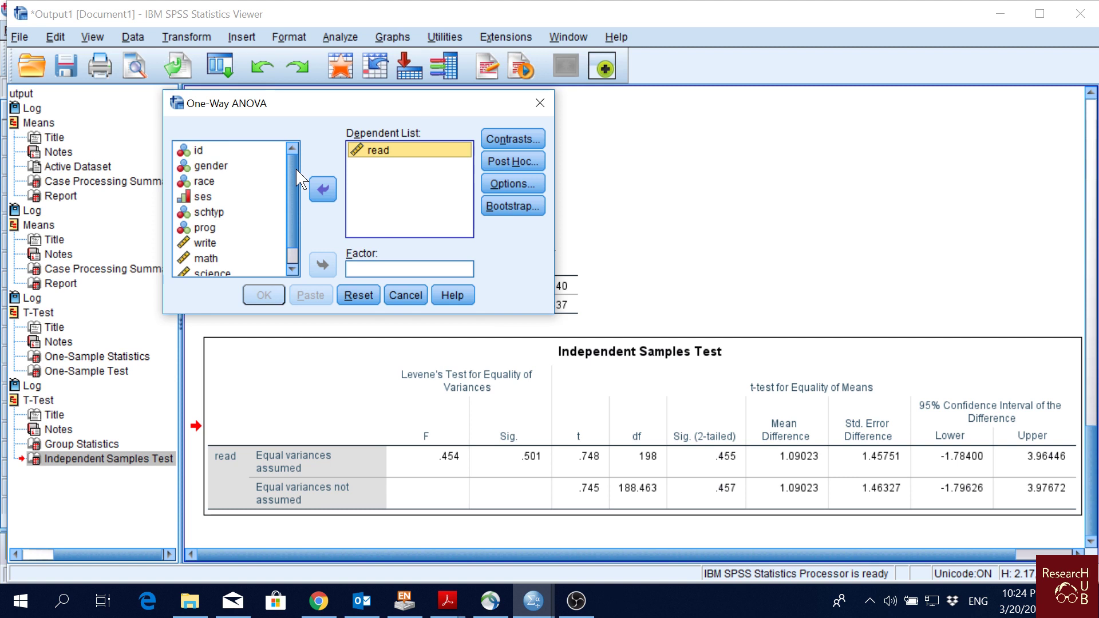
left_click(206, 229)
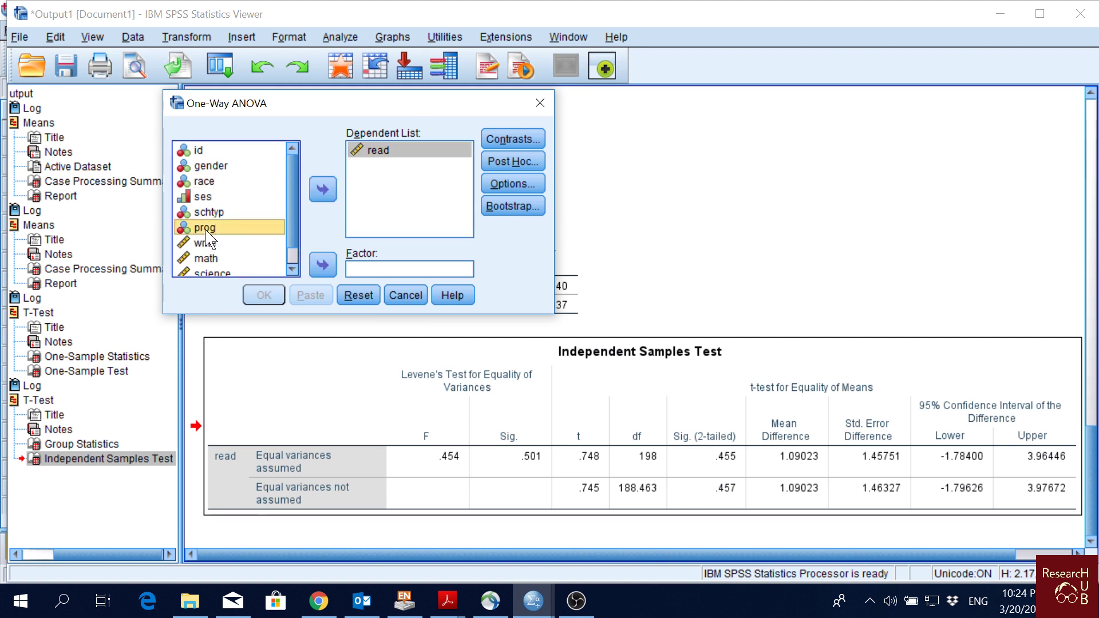
left_click(323, 264)
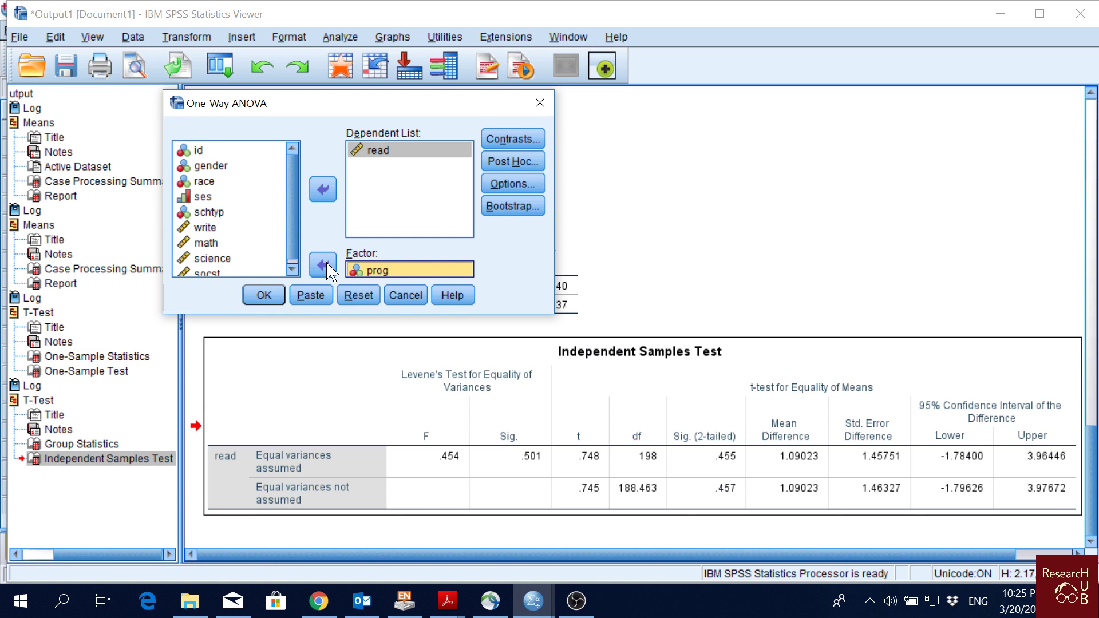
left_click(265, 296)
left_click(277, 353)
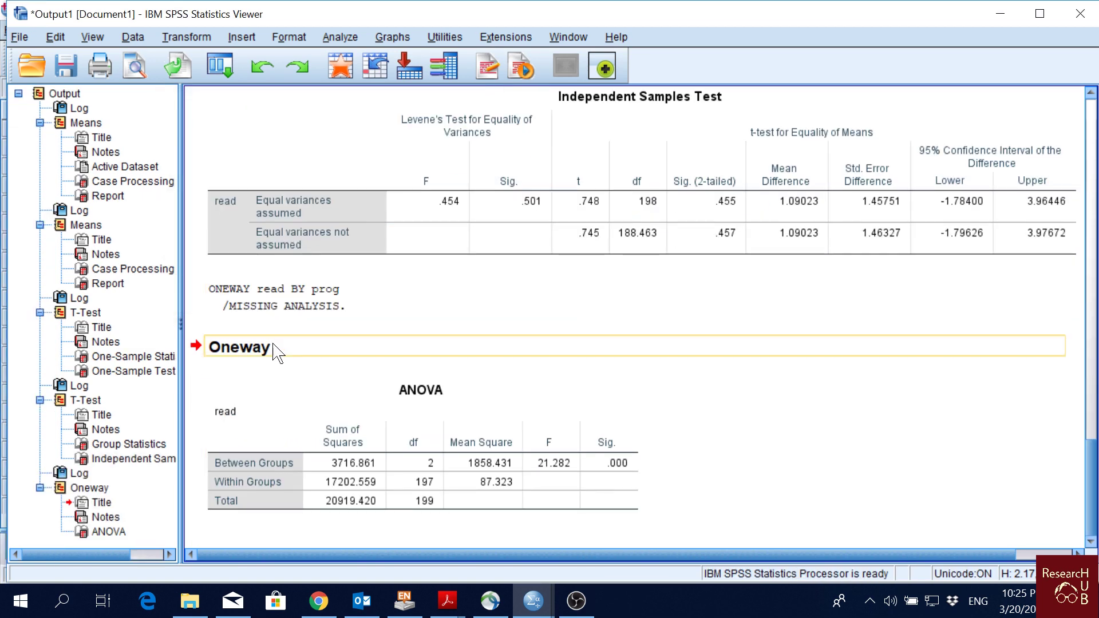
left_click(264, 380)
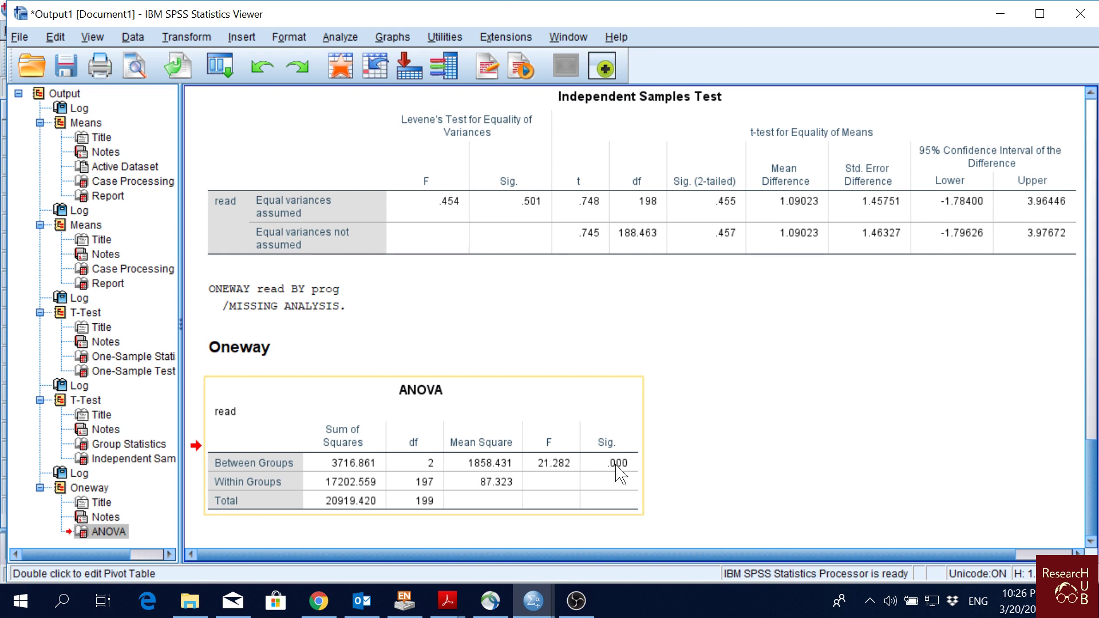
Reopen the One-Way ANOVA of read by prog and choose the Tukey's-b post hoc test at a 0.05 significance level.
left_click(347, 37)
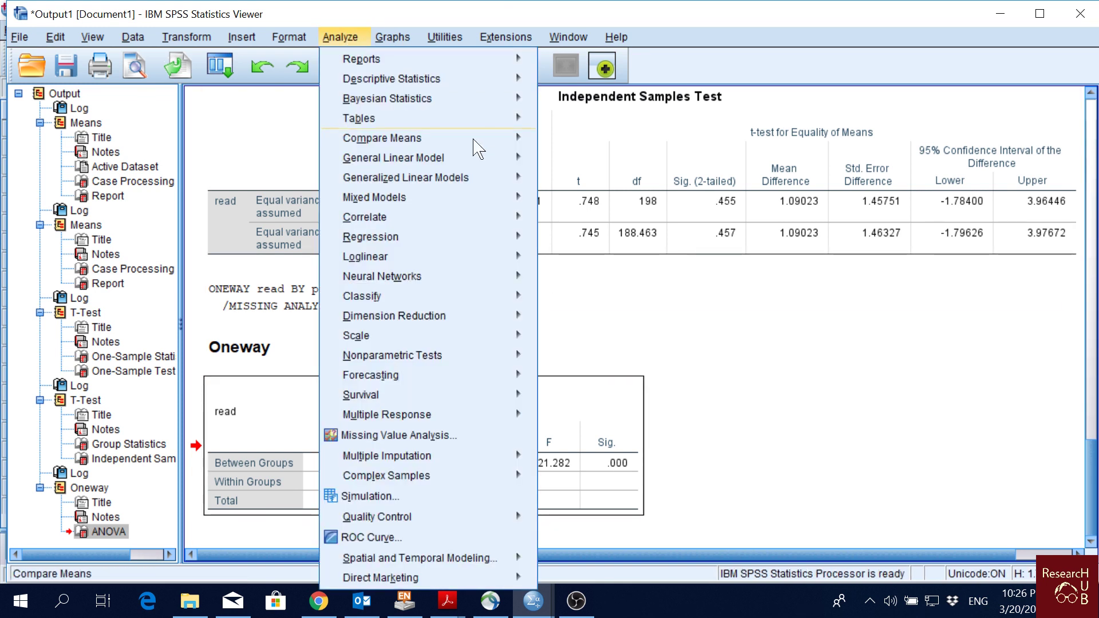
mouse_move(497, 139)
left_click(674, 263)
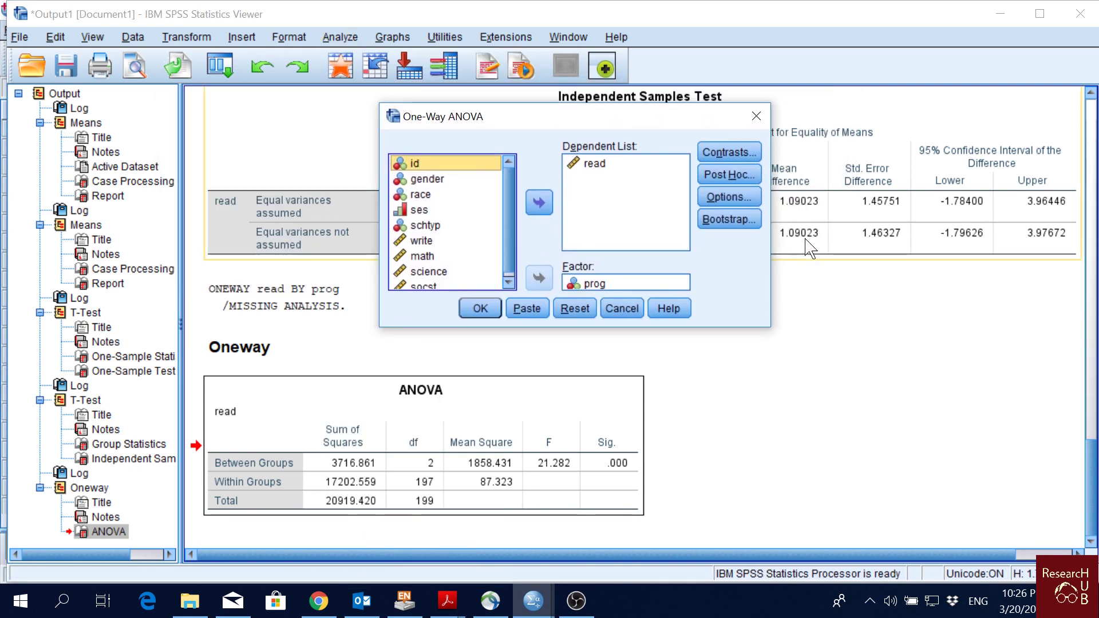
left_click(749, 184)
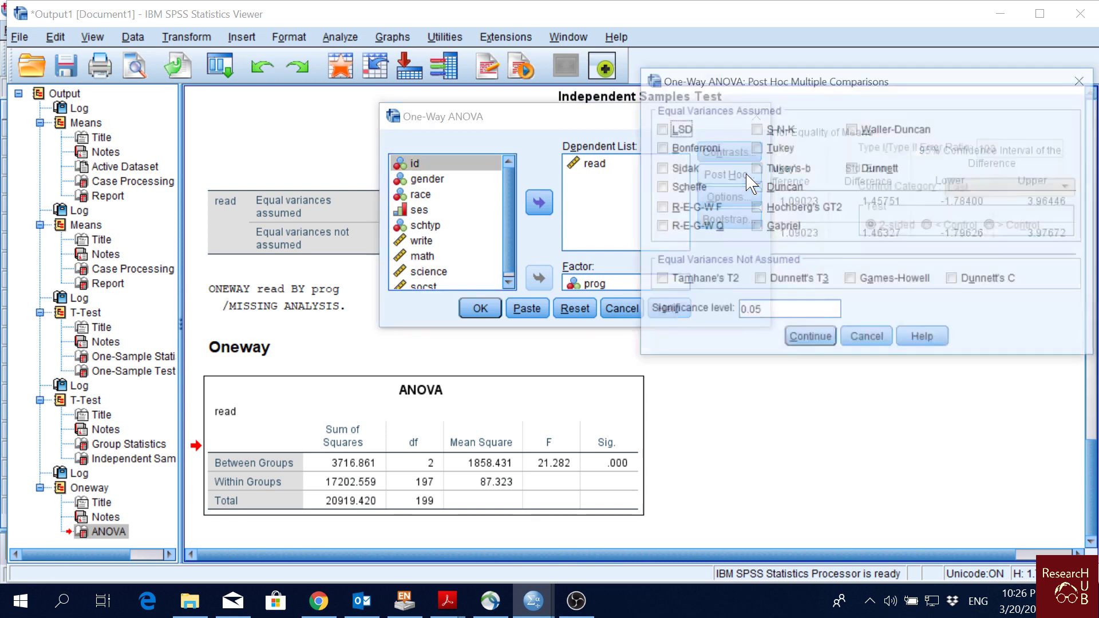
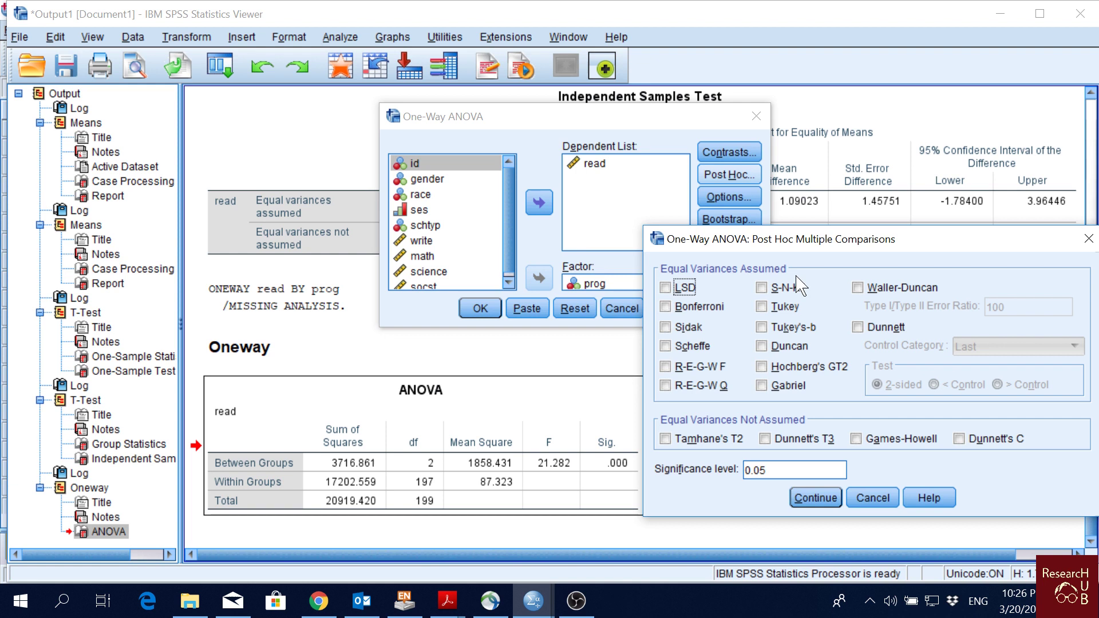
left_click(796, 325)
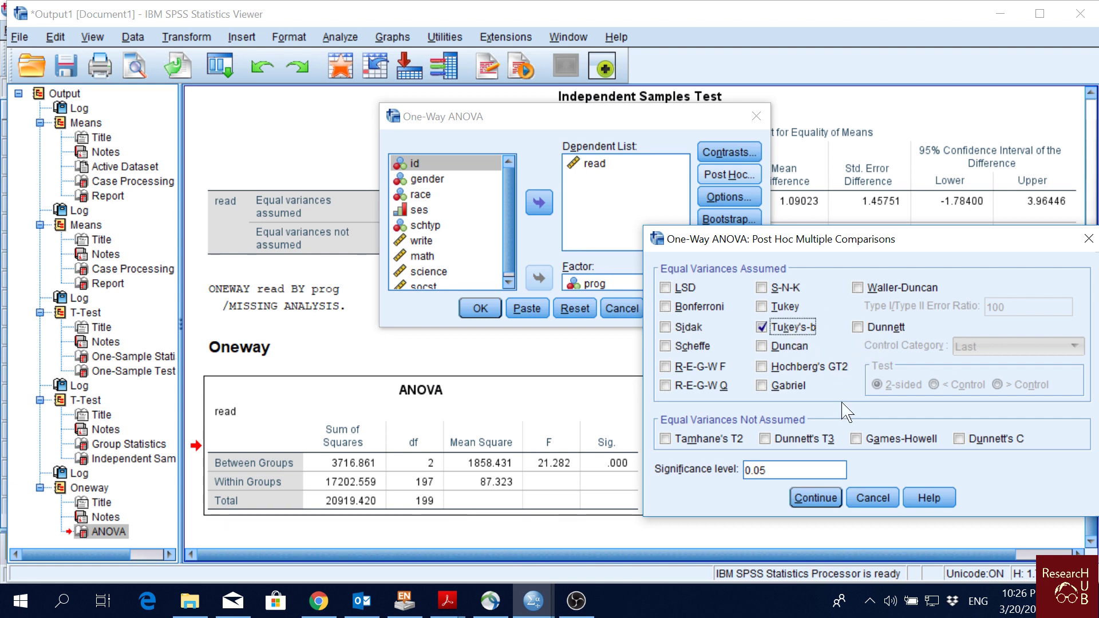
left_click(766, 470)
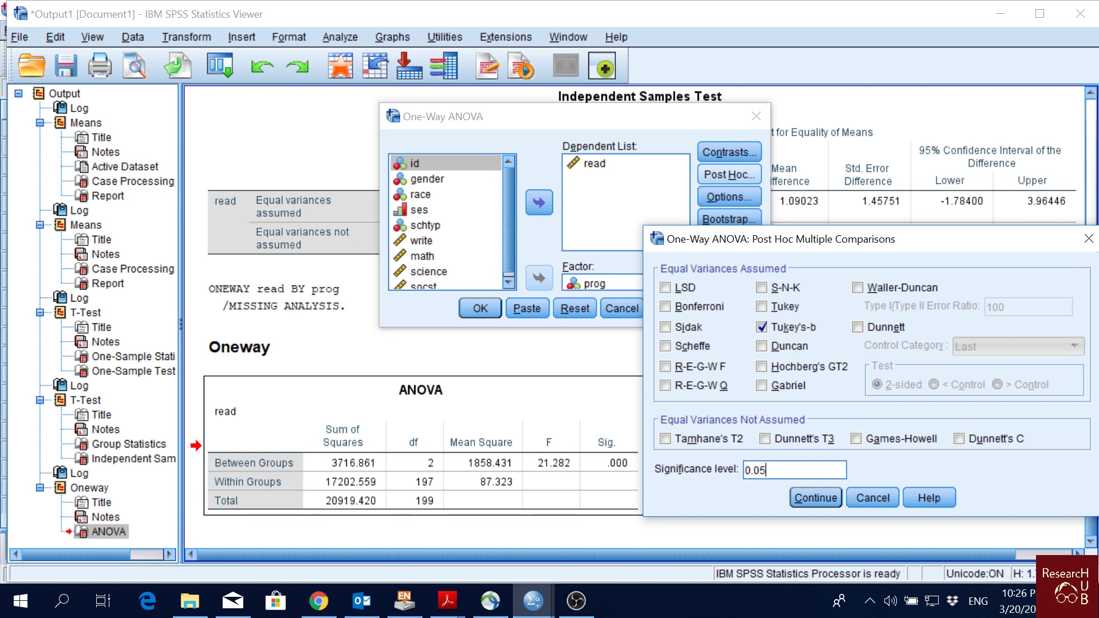
Run the ANOVA with the Tukey's-b post hoc test and examine the Homogeneous Subsets table for read.
left_click(816, 497)
left_click(479, 309)
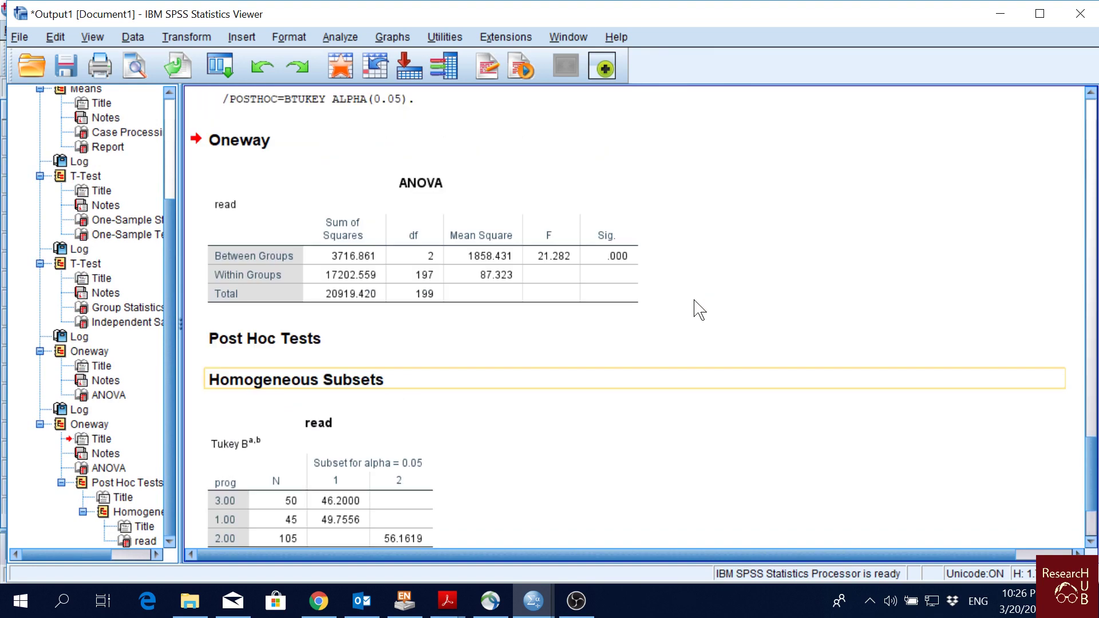
left_click(391, 347)
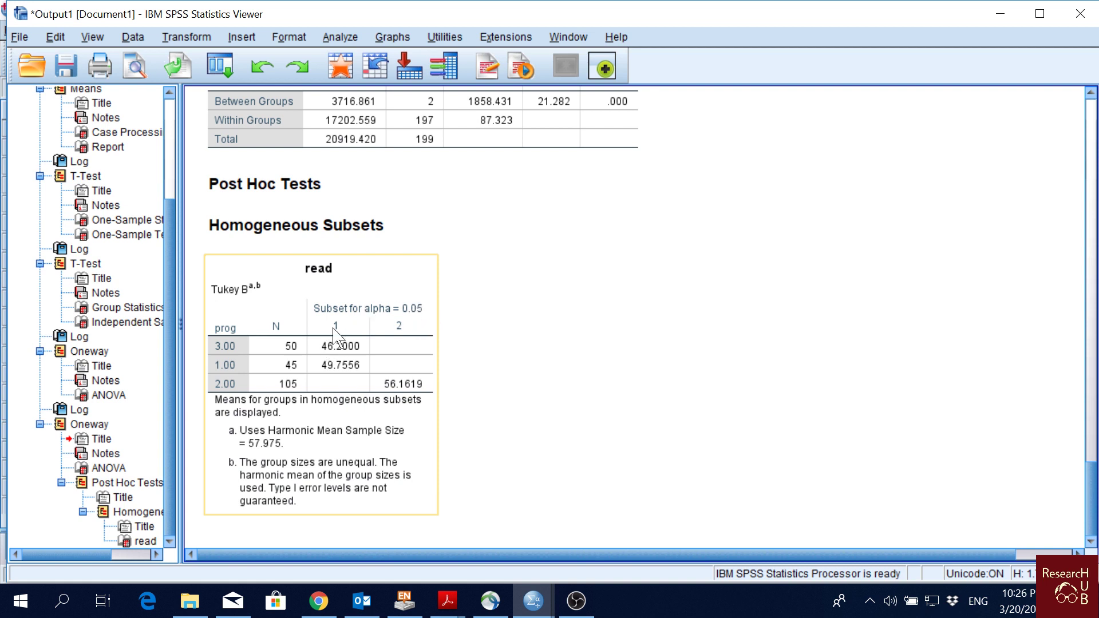
left_click(246, 225)
left_click(392, 343)
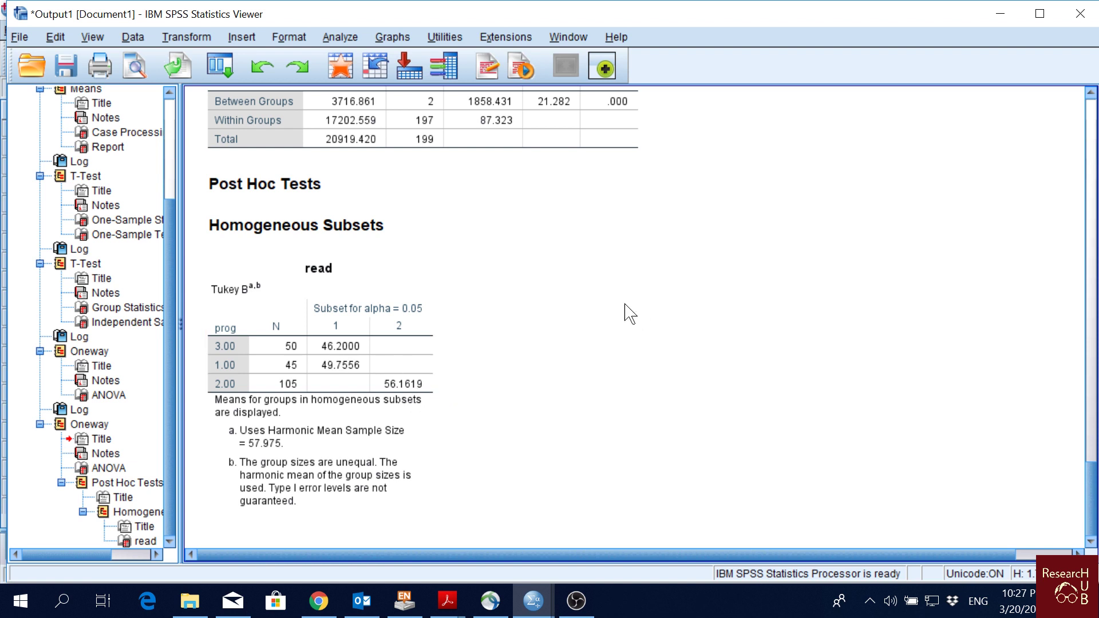
Reopen the One-Way ANOVA post hoc settings and replace Tukey's-b with the Games-Howell test for unequal variances.
left_click(340, 37)
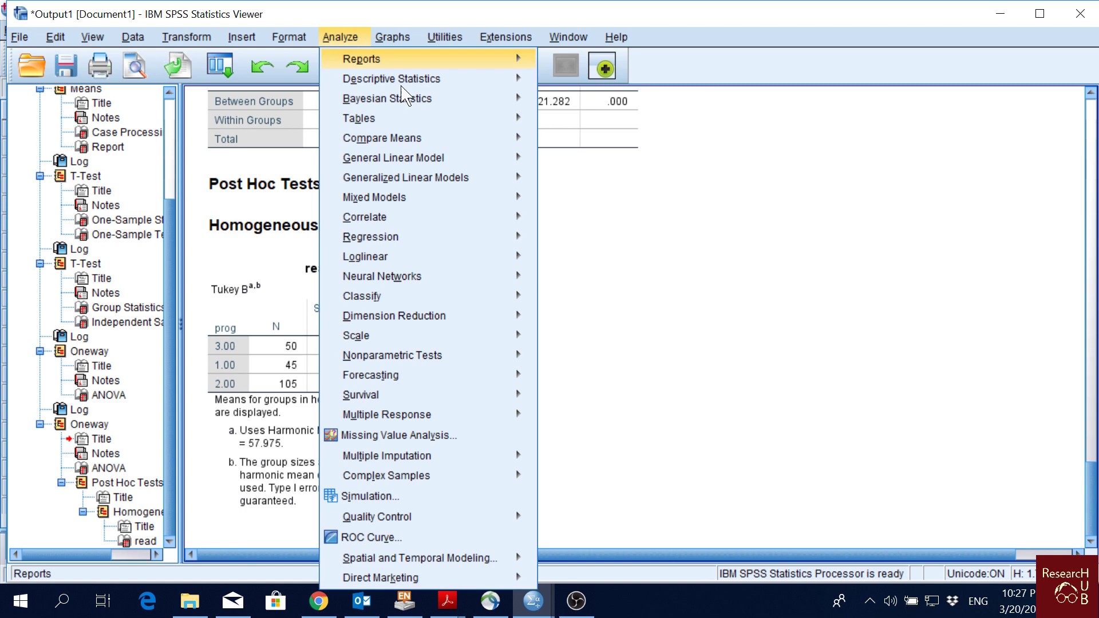
mouse_move(450, 146)
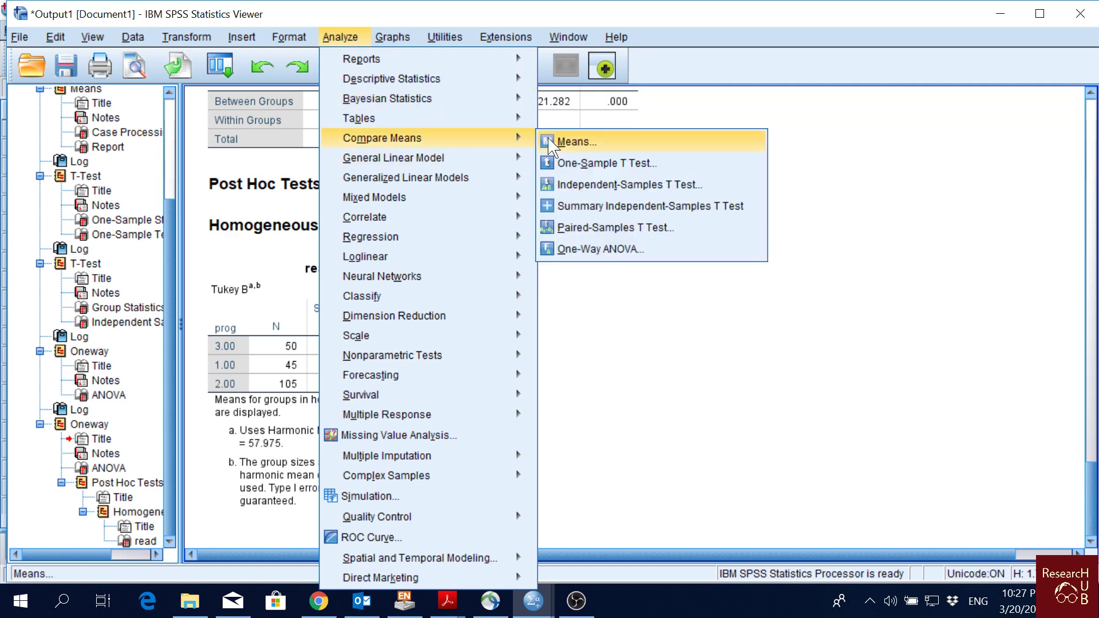
left_click(652, 250)
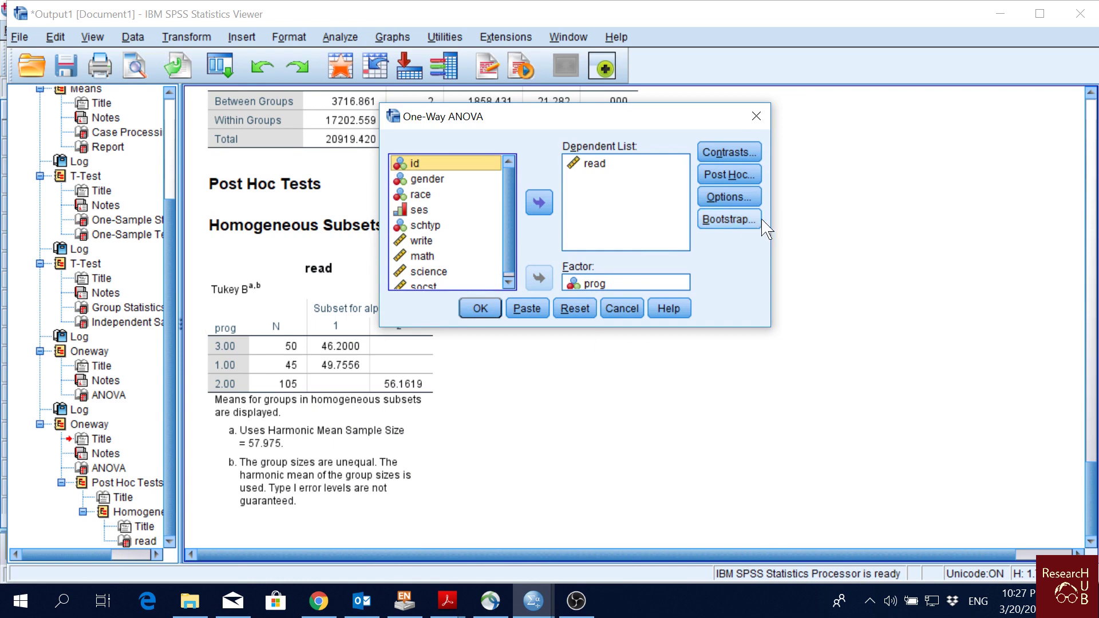
left_click(742, 179)
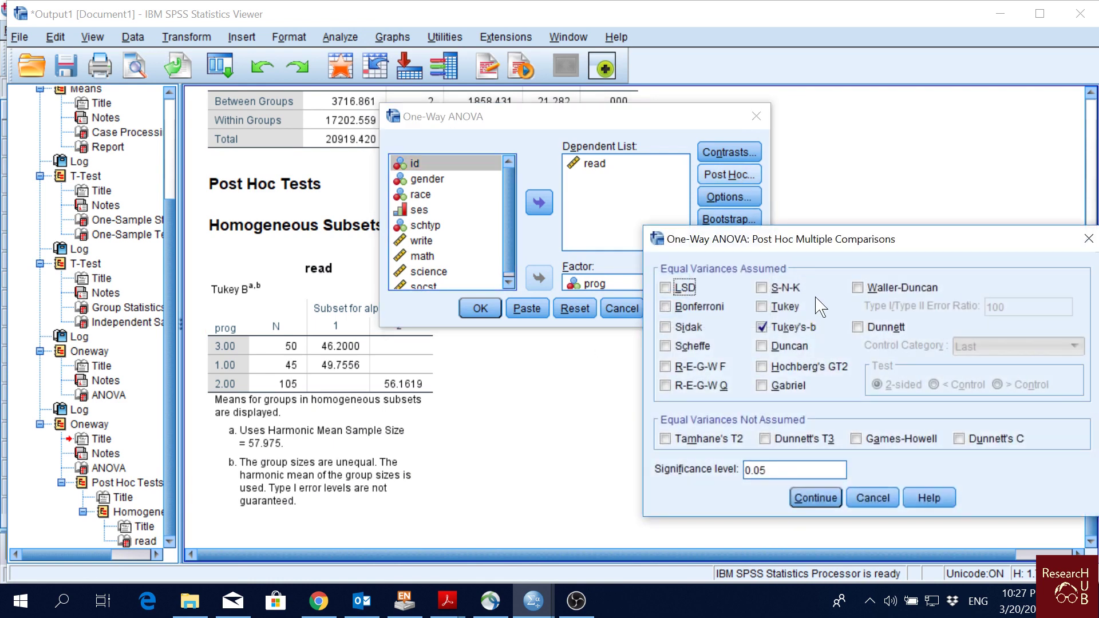
left_click(793, 327)
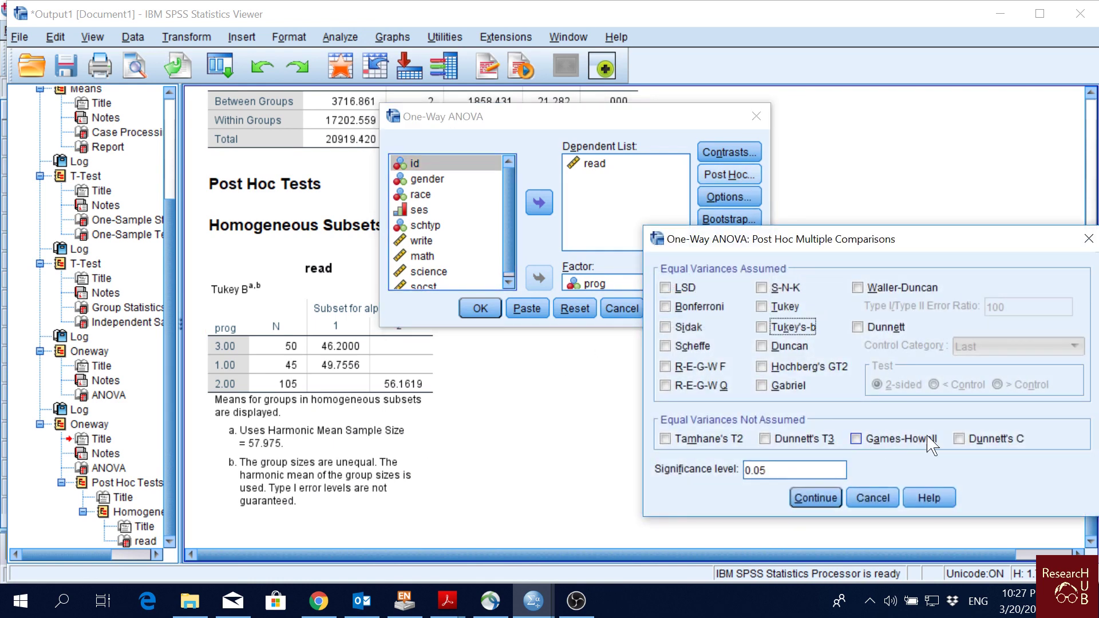
left_click(897, 444)
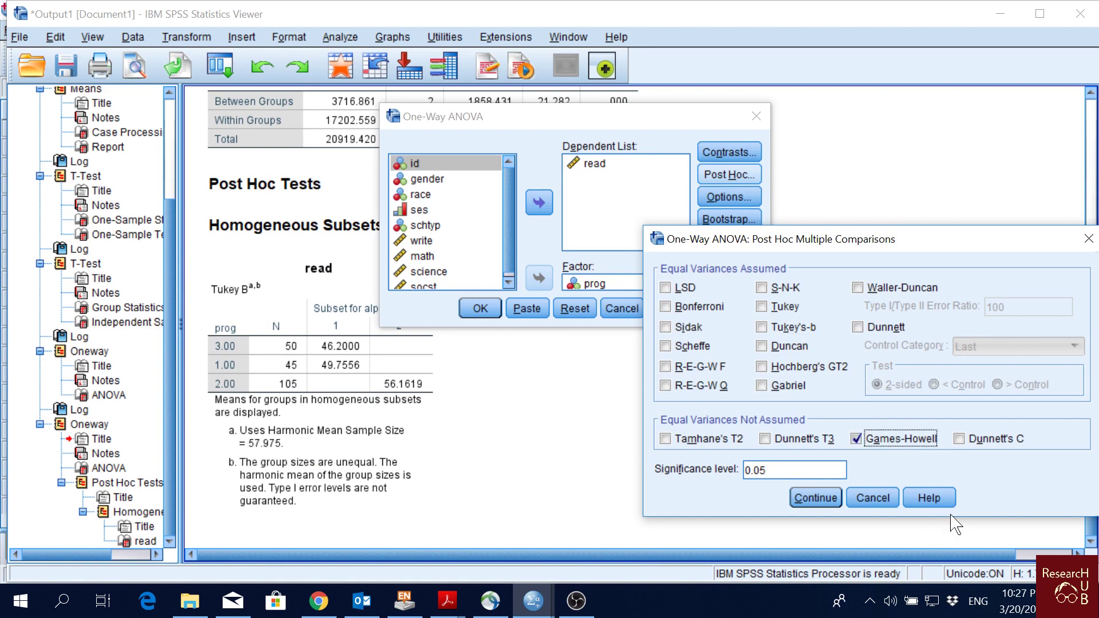
Run the ANOVA with Games-Howell and compare its Multiple Comparisons table with the earlier Tukey B subsets.
left_click(816, 498)
left_click(479, 309)
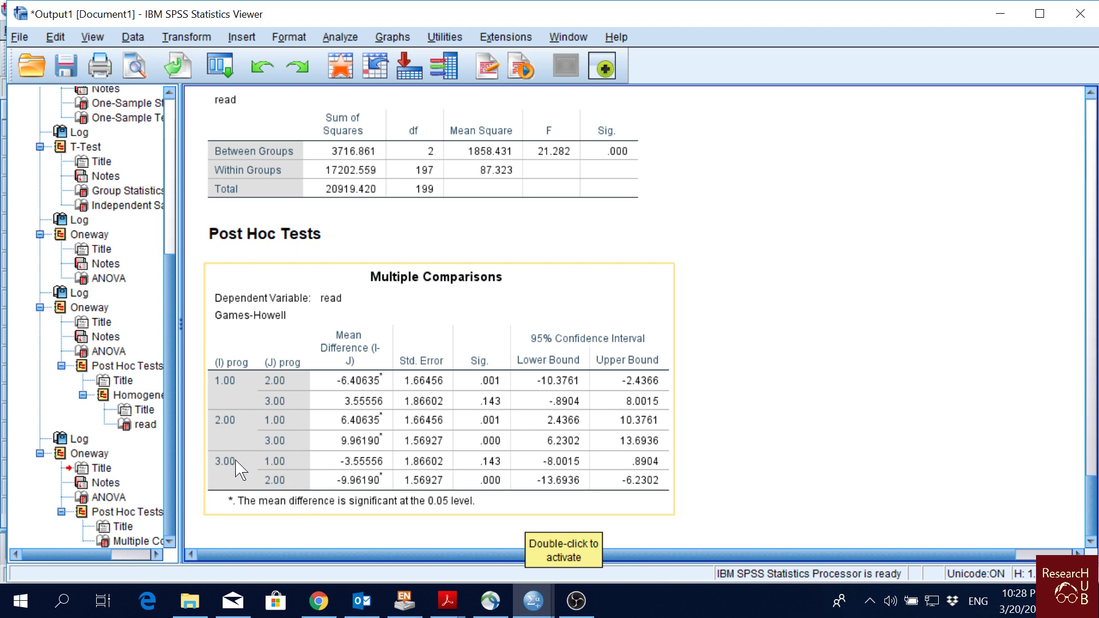
scroll(339, 241, "up", 10)
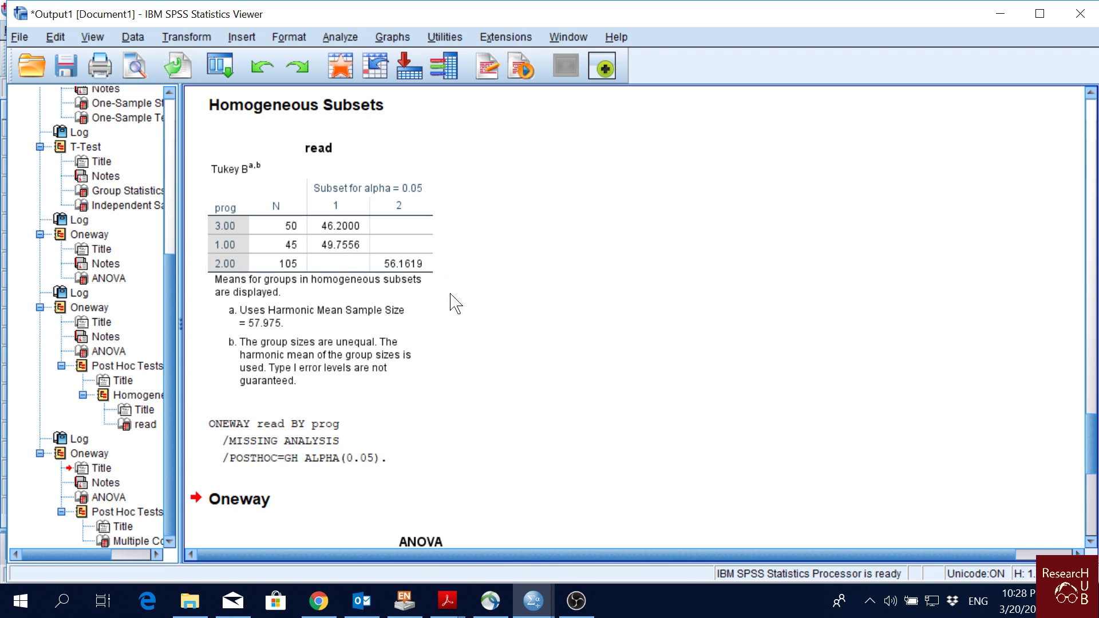
scroll(616, 360, "down", 5)
scroll(615, 361, "down", 1)
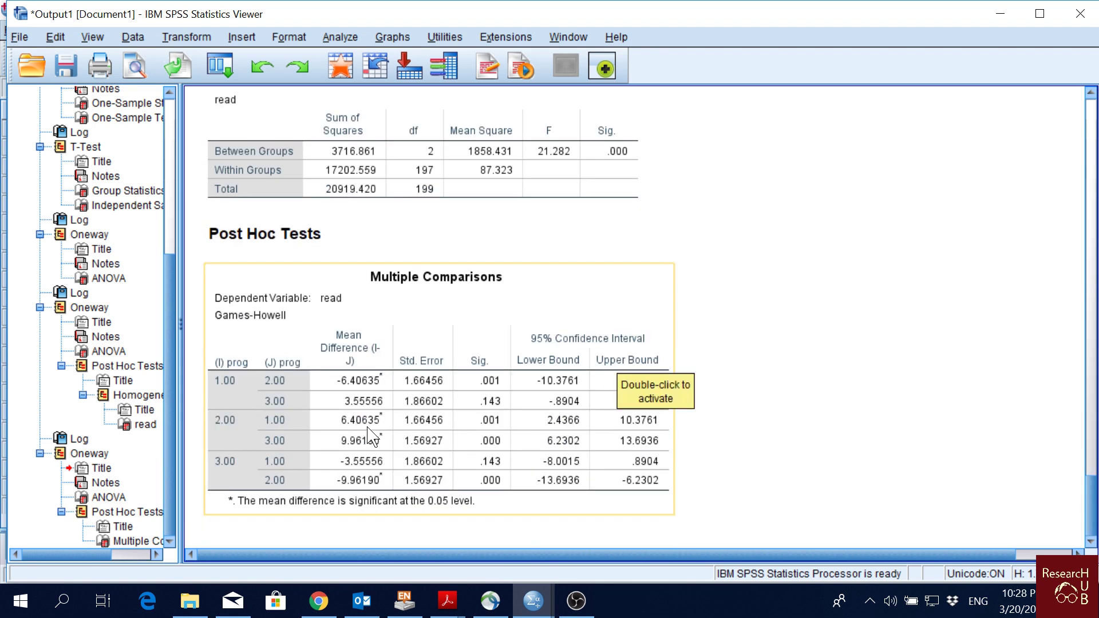
left_click(499, 389)
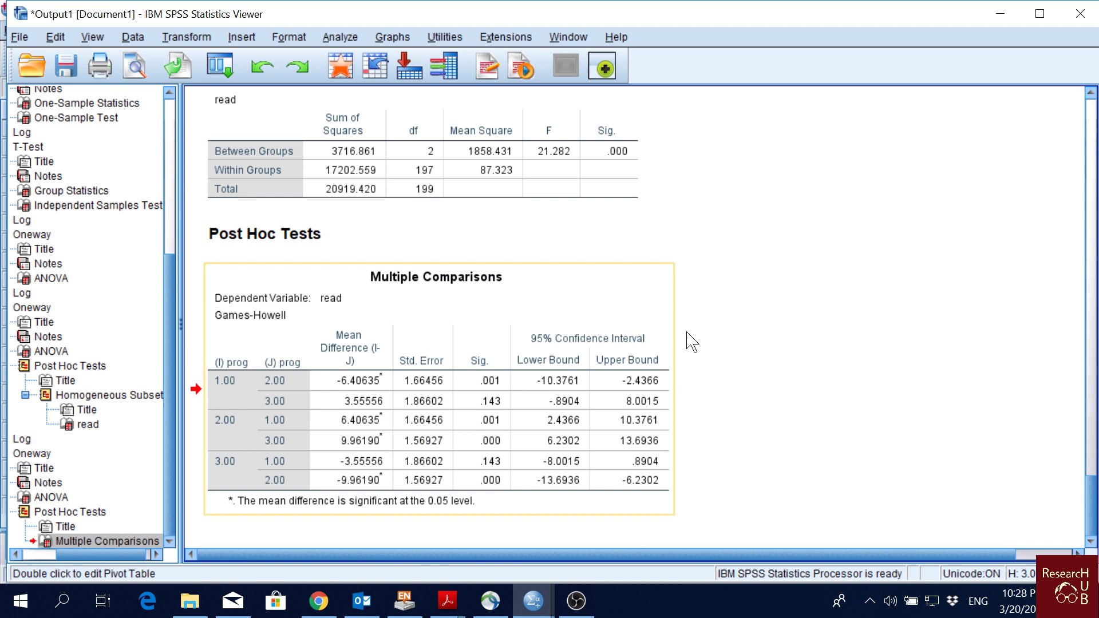
Run a Paired-Samples T Test with read as Variable1 and write as Variable2, and select the Paired Samples Test table.
left_click(348, 40)
mouse_move(452, 143)
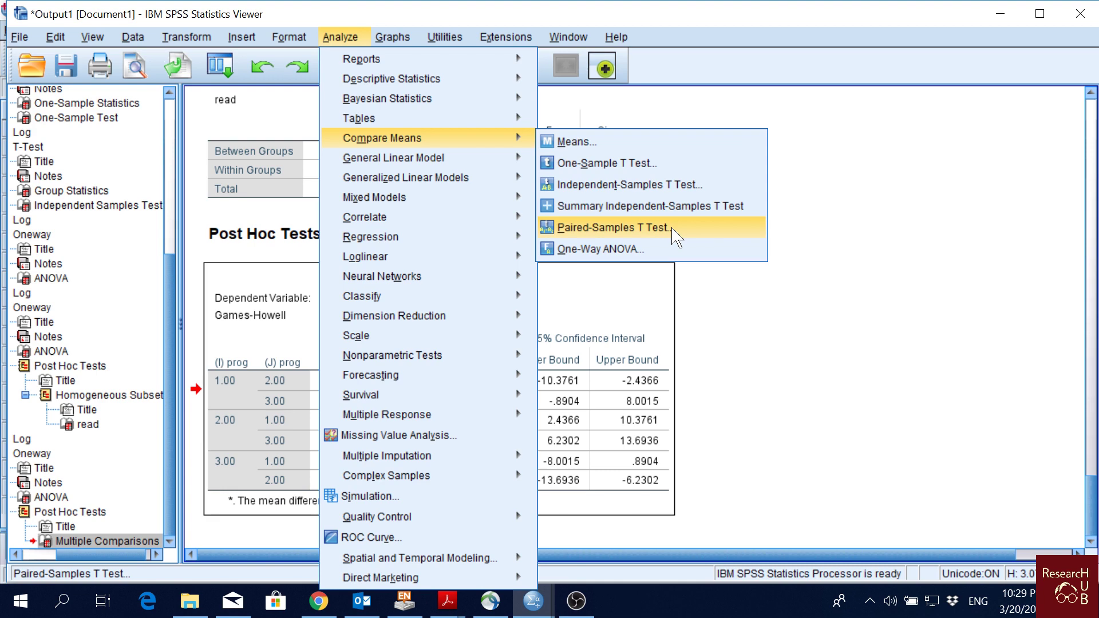
left_click(677, 239)
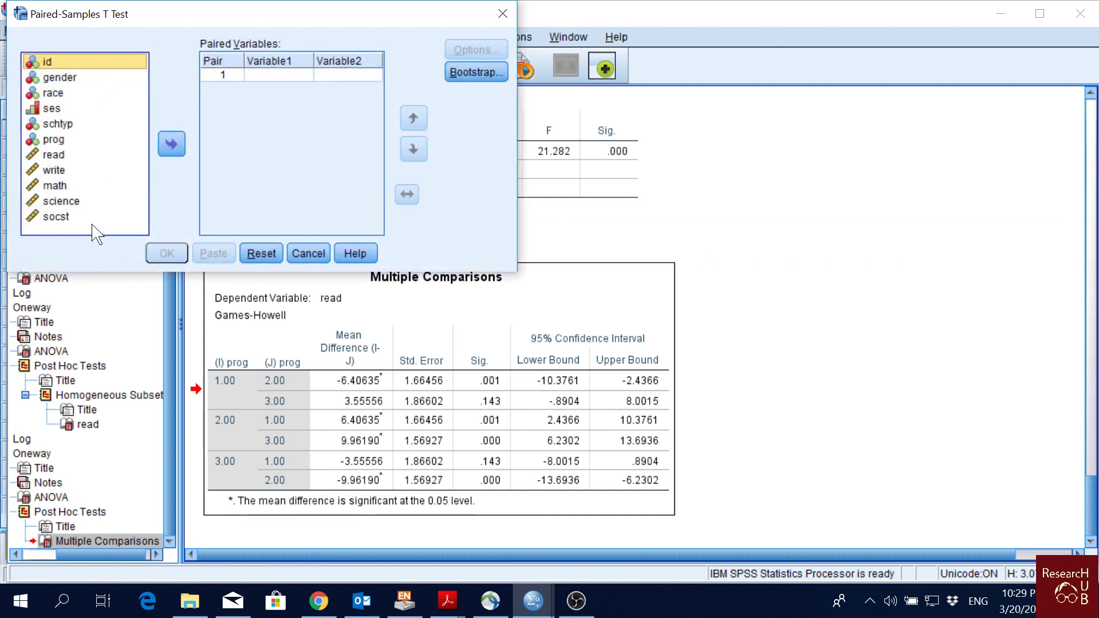
left_click(57, 153)
left_click(50, 155)
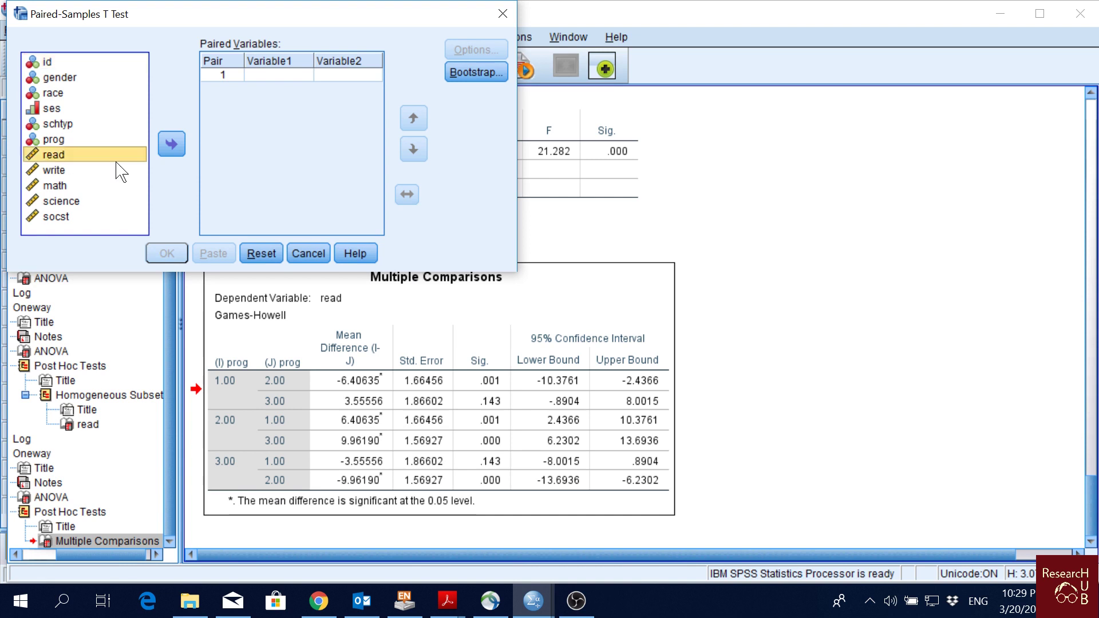
left_click(171, 144)
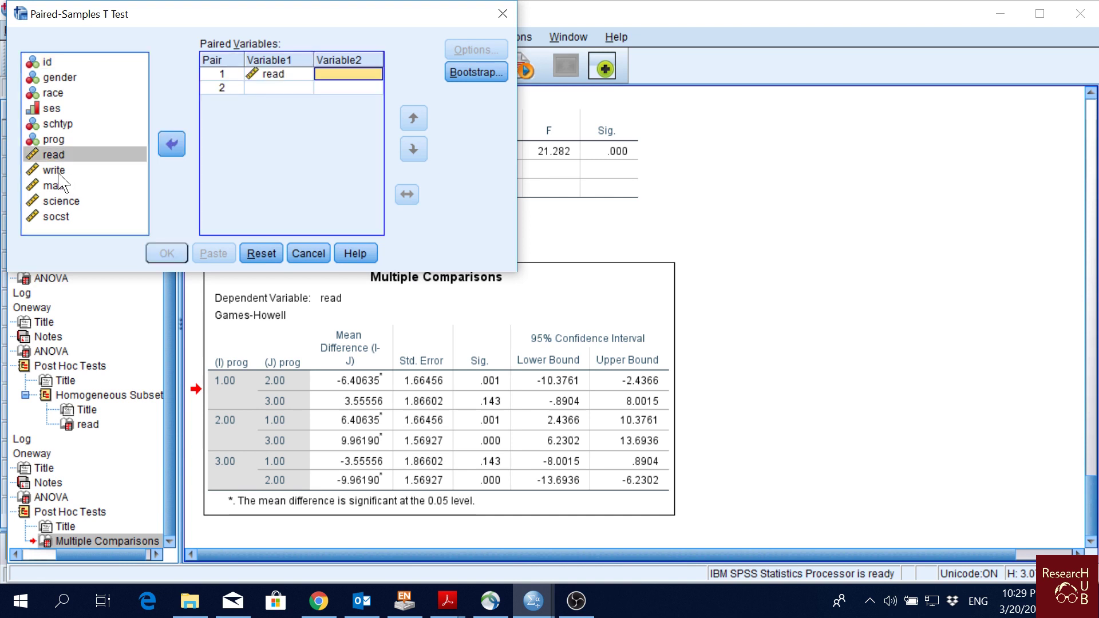
left_click(59, 172)
left_click(171, 143)
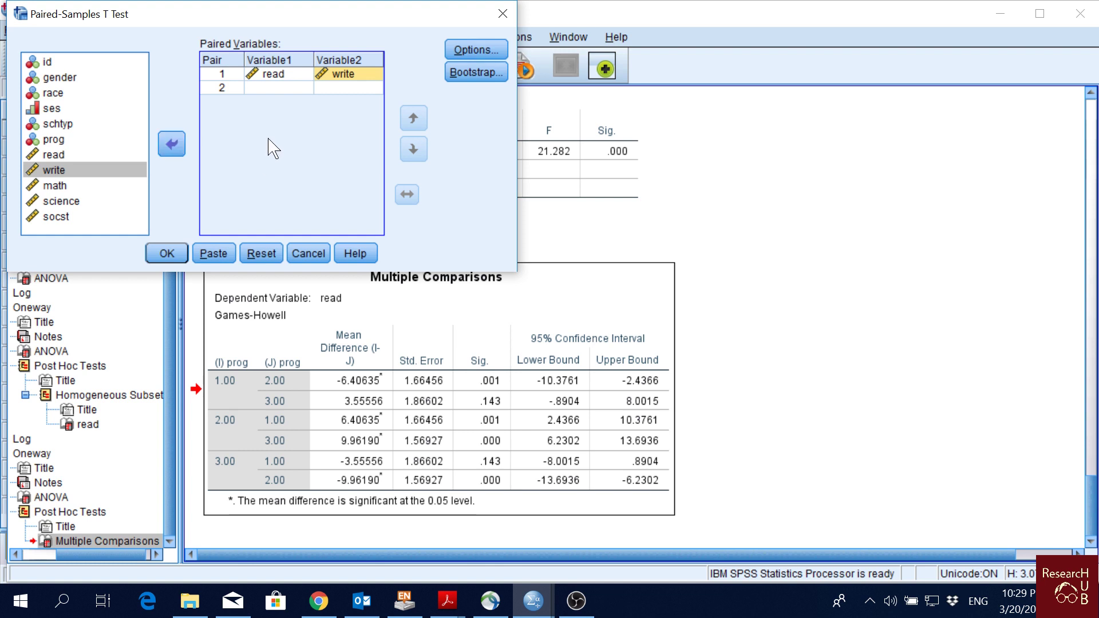
left_click(167, 254)
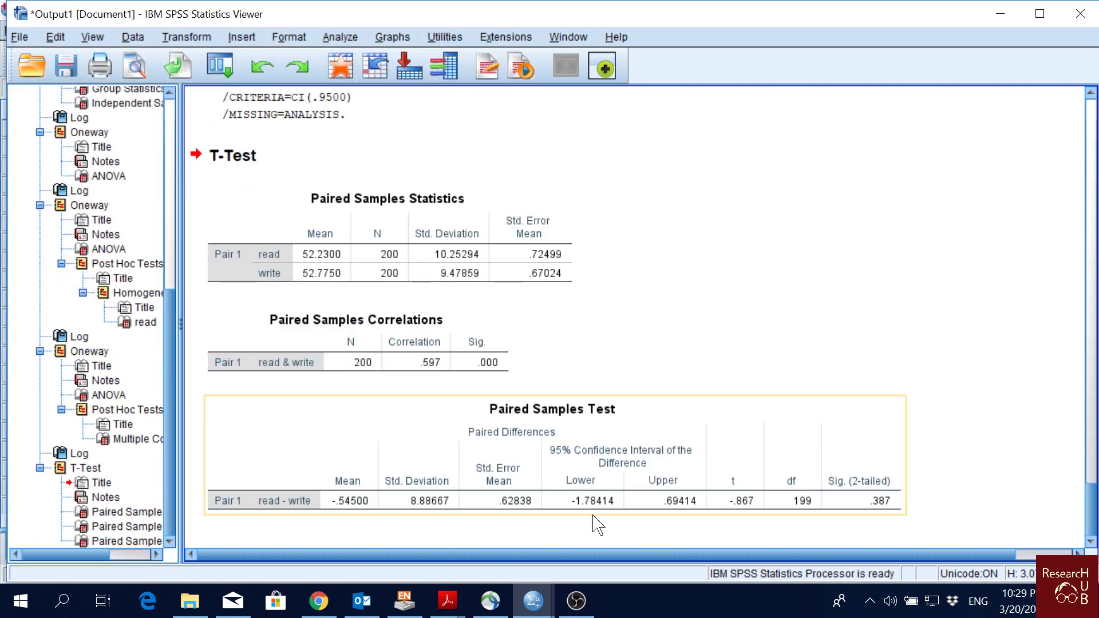
left_click(752, 424)
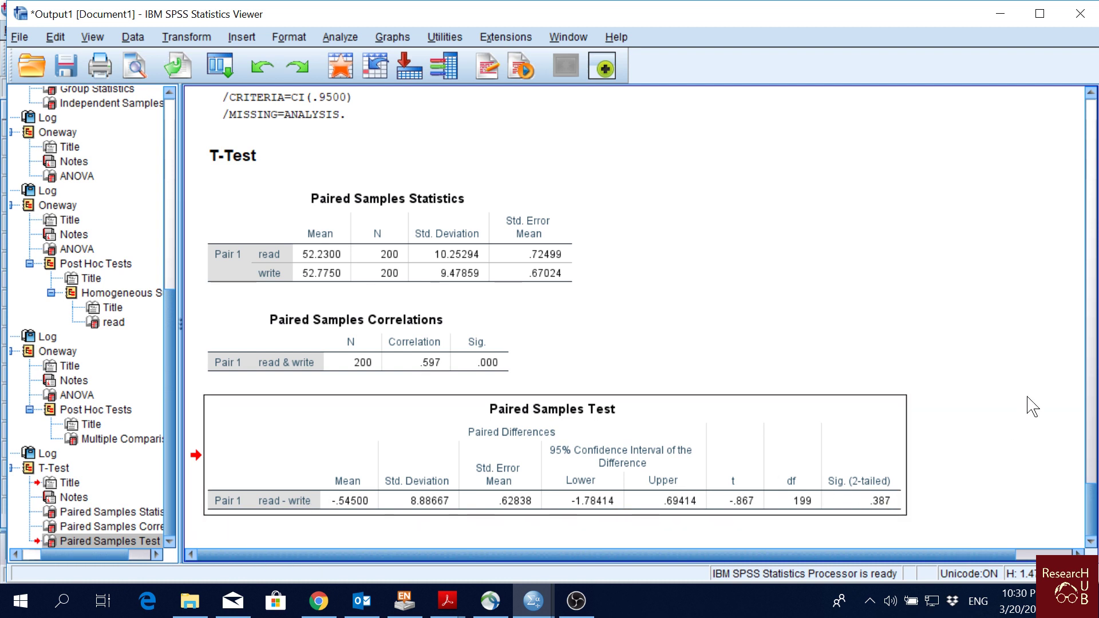
left_click(345, 37)
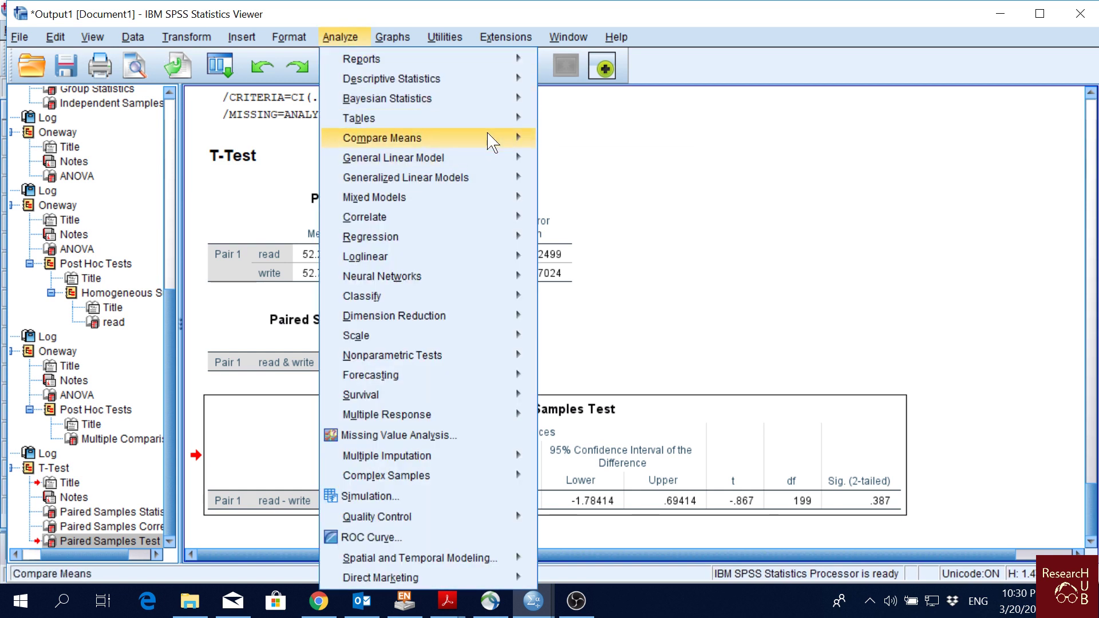
mouse_move(490, 140)
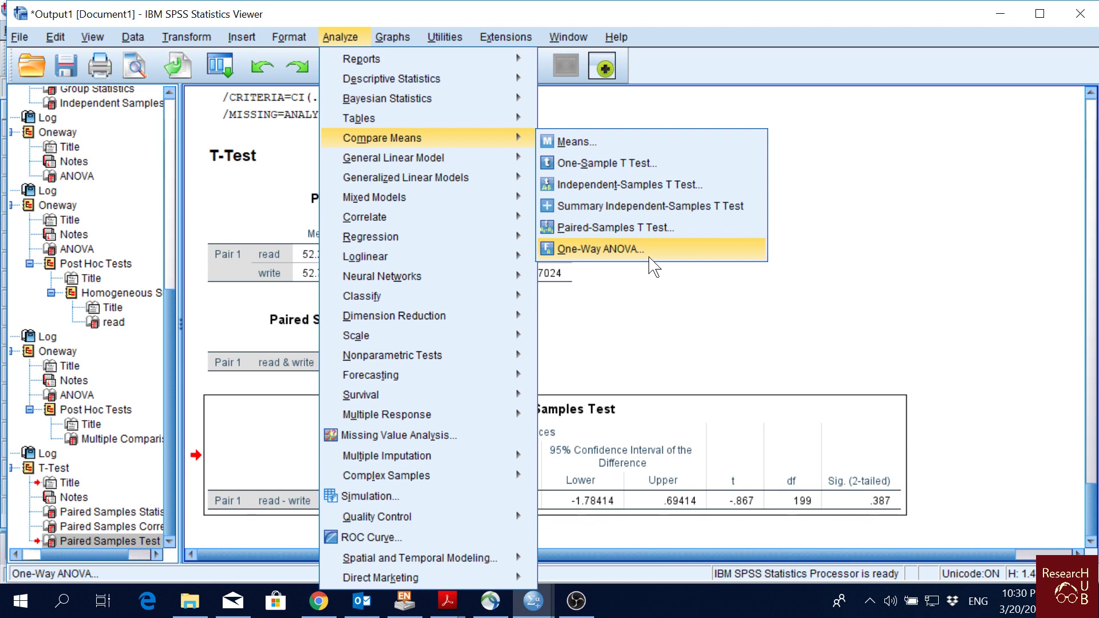
left_click(856, 294)
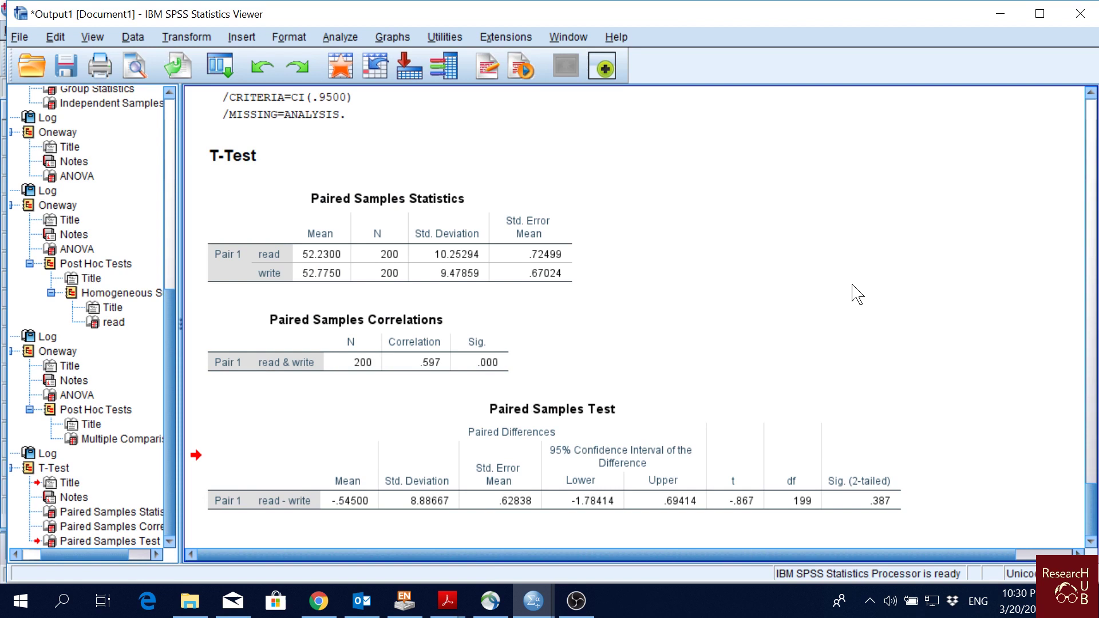